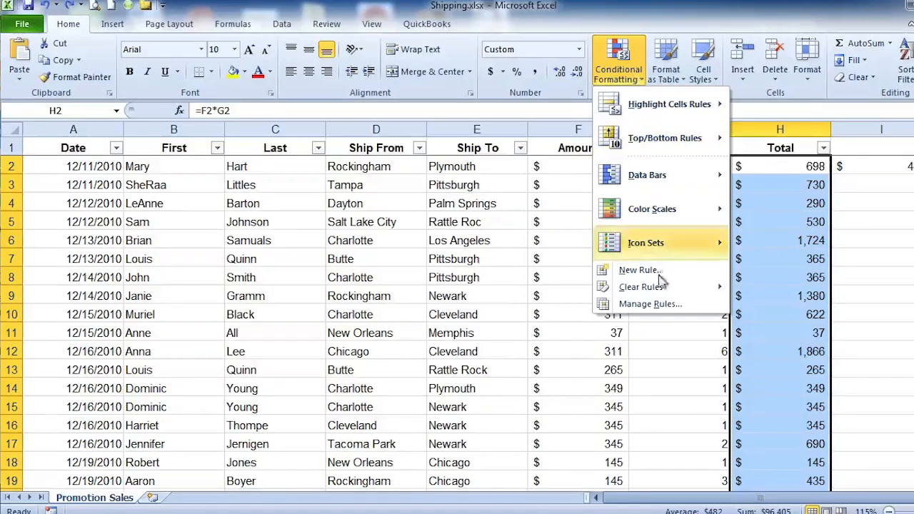
# Step: Apply the 3 Symbols (Uncircled) icon set to the selected Total values and review the icons down the column
pyautogui.moveTo(664, 242)
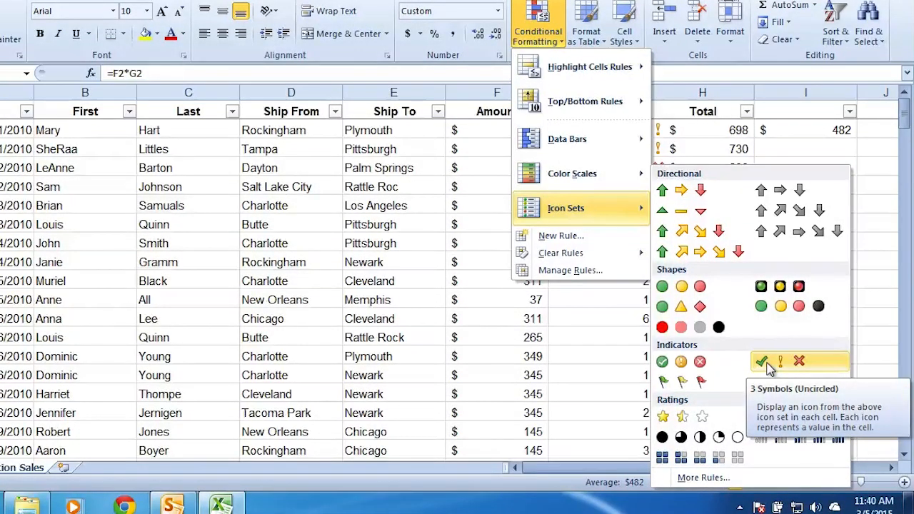
pyautogui.click(768, 364)
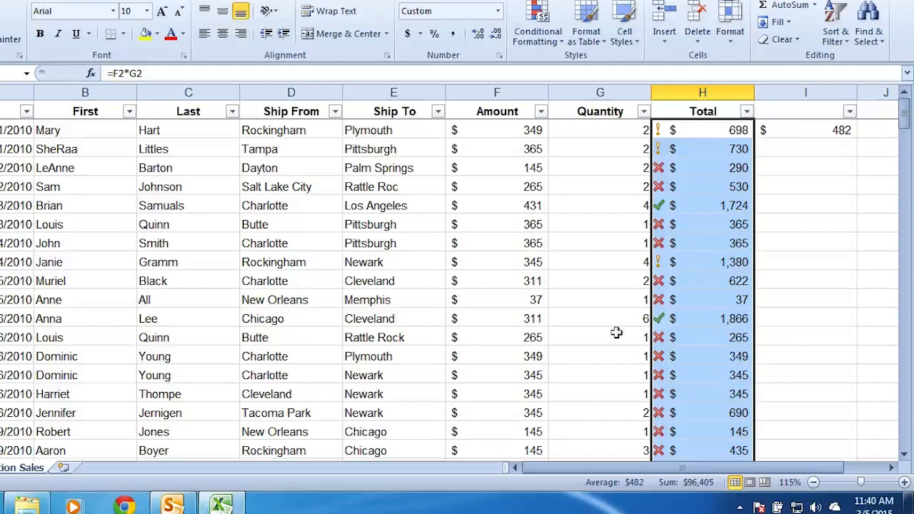
pyautogui.scroll(-15, 593, 248)
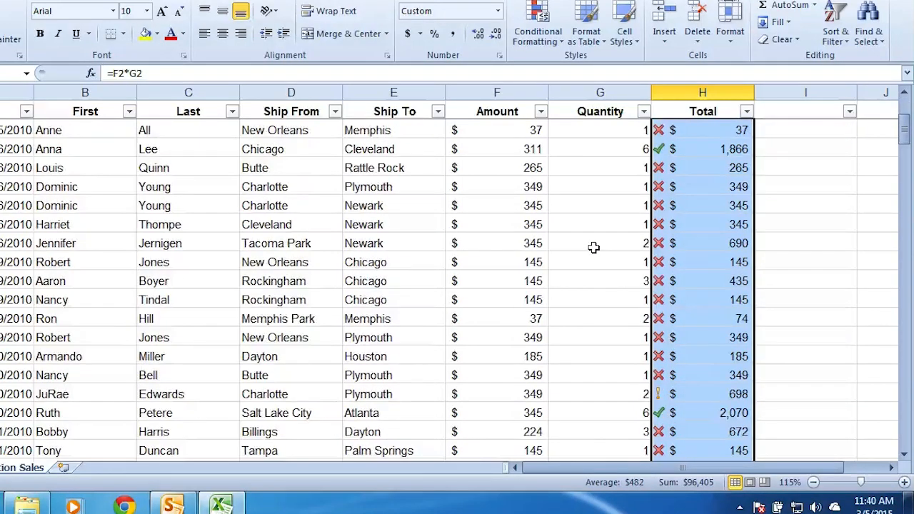
pyautogui.scroll(-4, 593, 247)
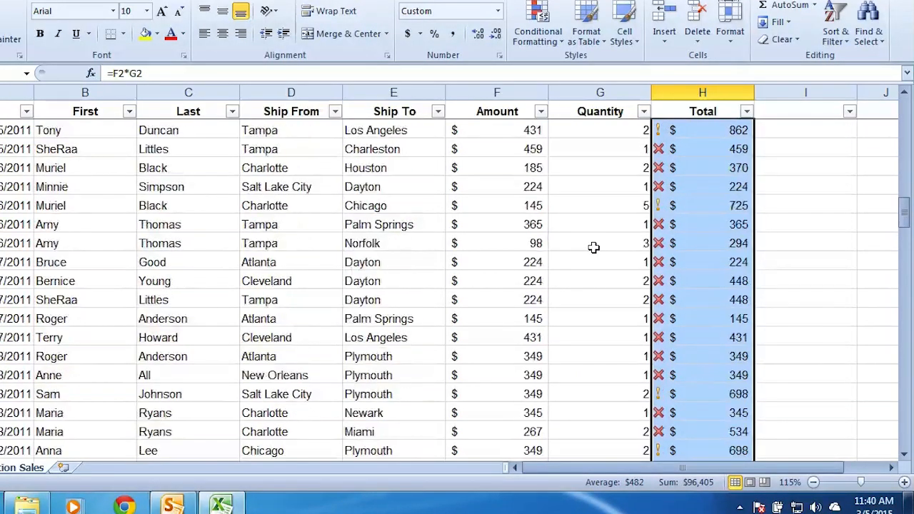
pyautogui.scroll(-14, 593, 248)
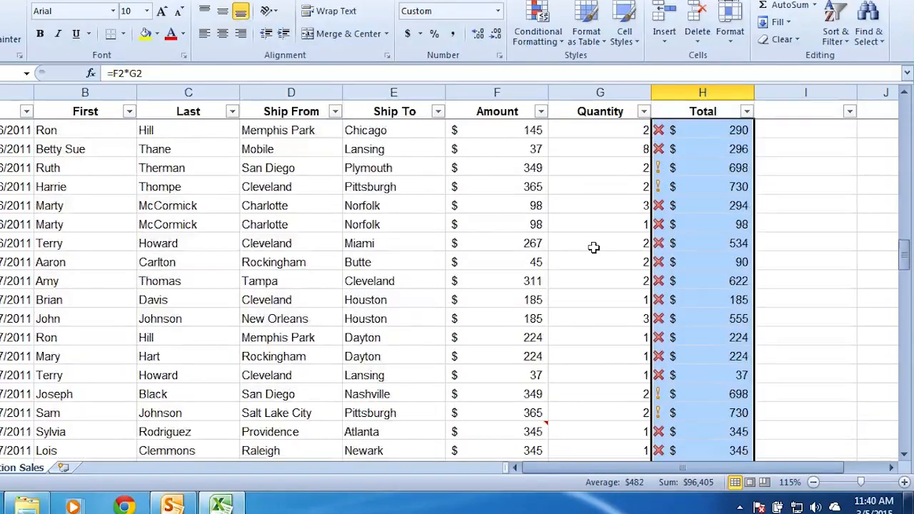
pyautogui.scroll(-16, 593, 248)
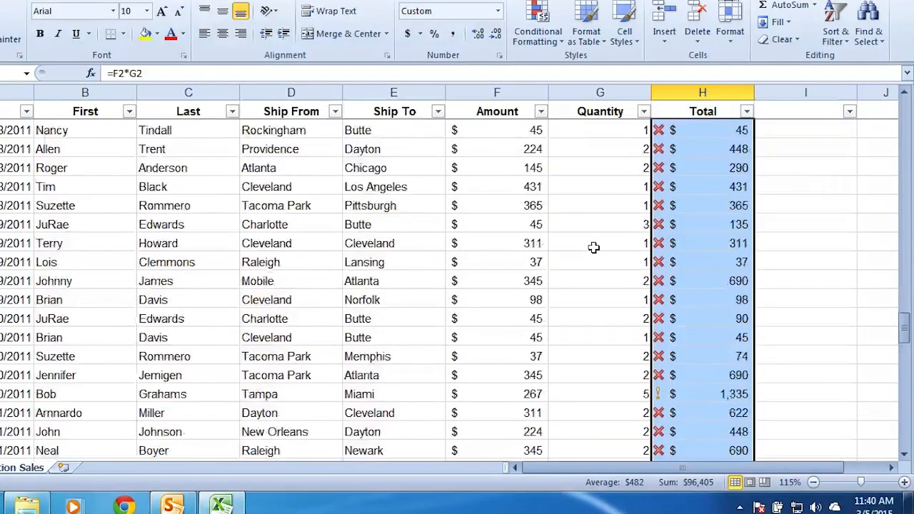
pyautogui.scroll(-4, 593, 247)
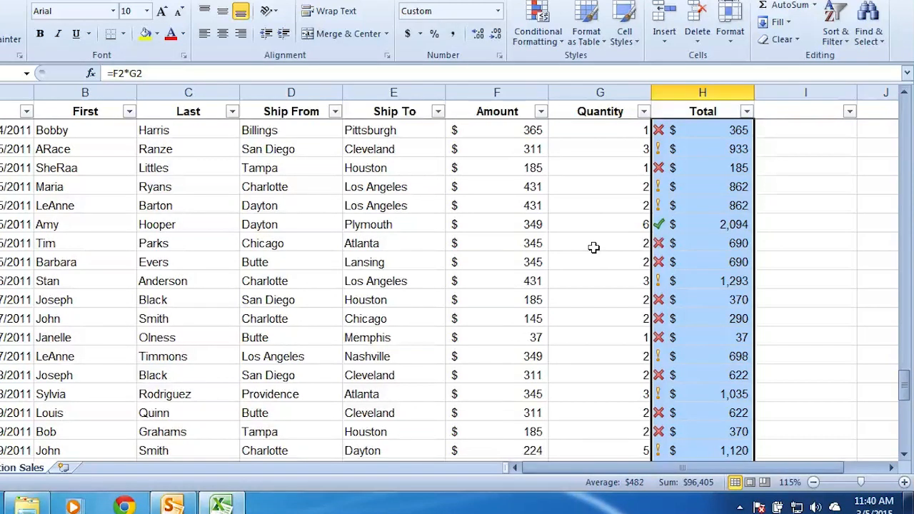
# Step: Start a custom icon set rule for the Total values, using the uncircled cross, exclamation mark and check mark style
pyautogui.click(561, 47)
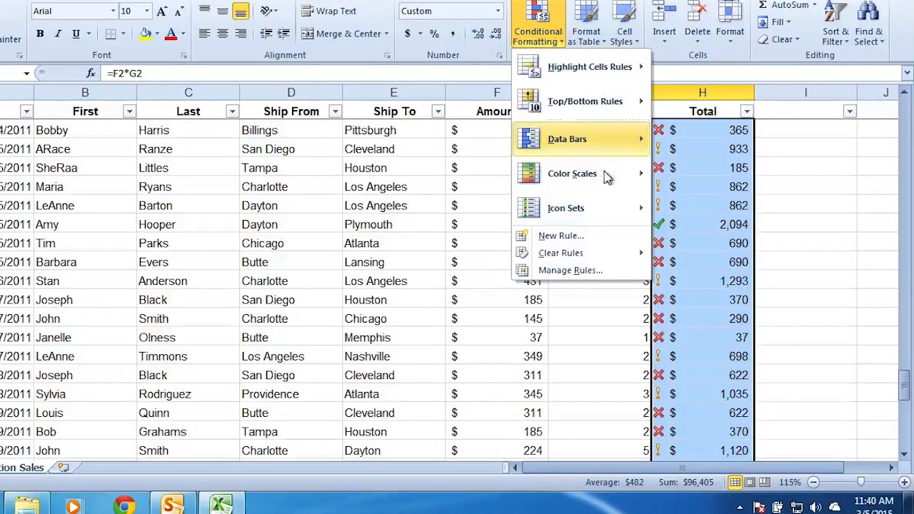
pyautogui.moveTo(610, 211)
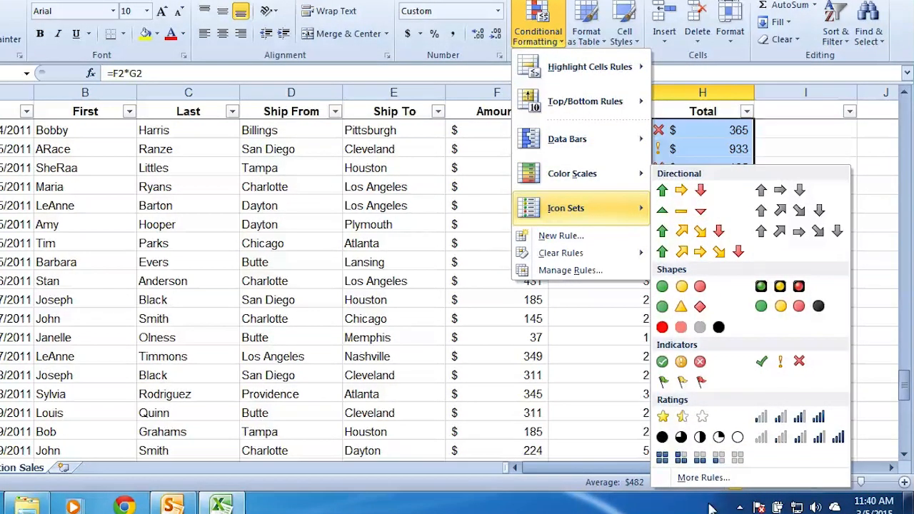
pyautogui.click(707, 478)
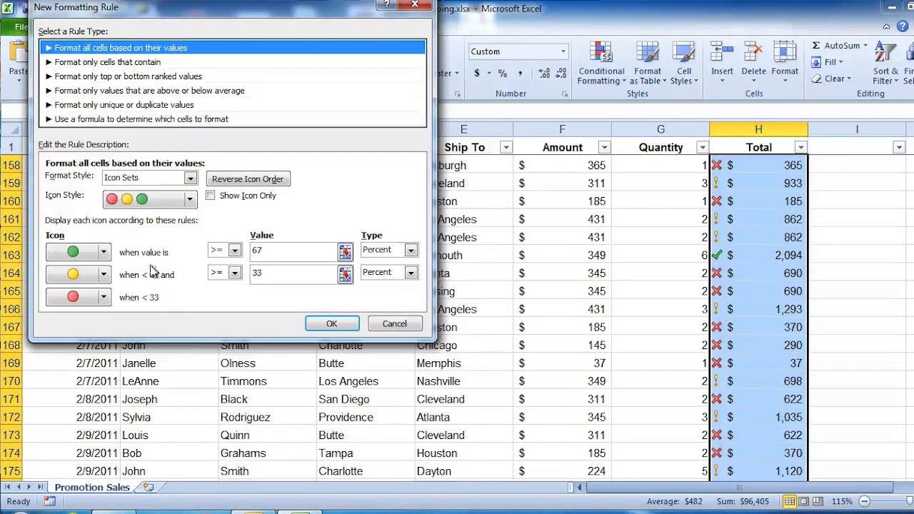
pyautogui.click(191, 178)
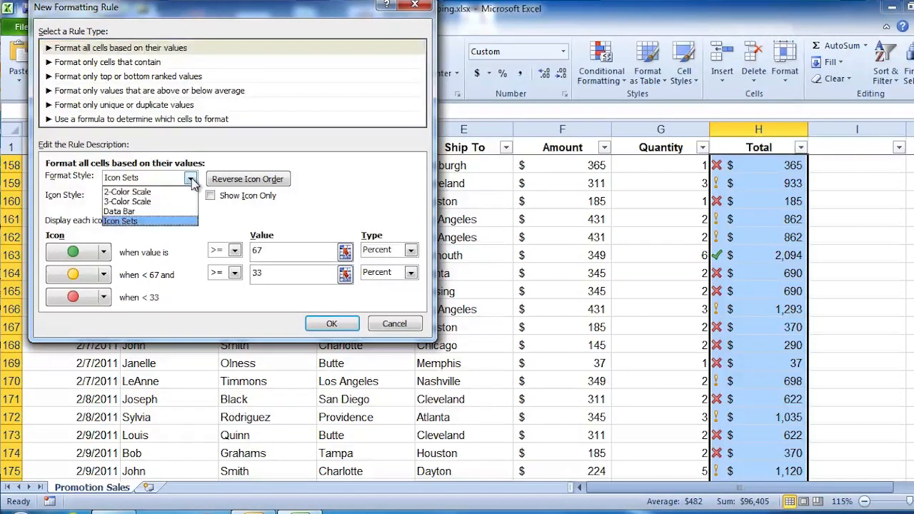
pyautogui.click(191, 179)
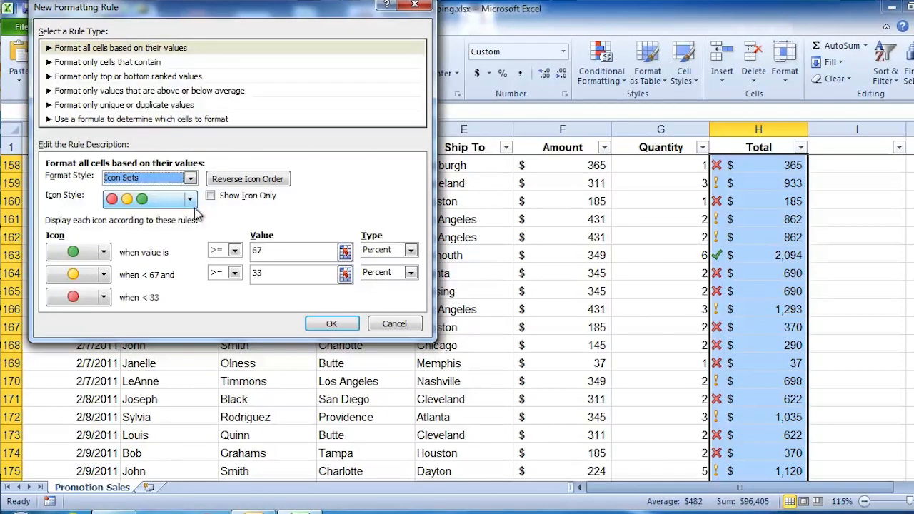
pyautogui.click(192, 203)
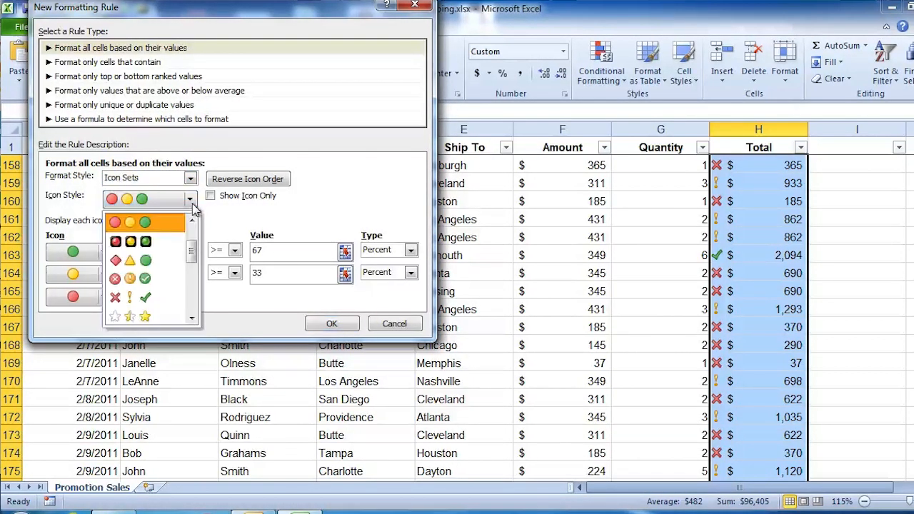
pyautogui.click(169, 305)
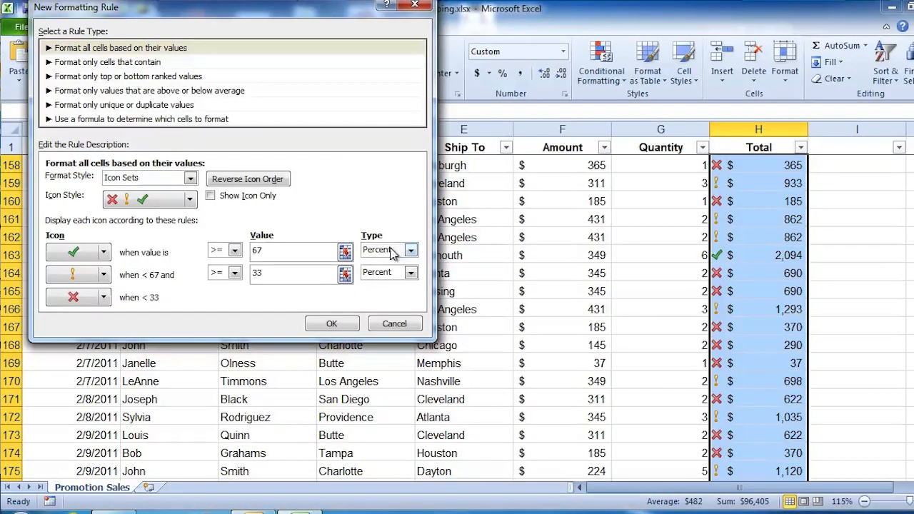
# Step: Set the check mark threshold to >= 50 percent, apply the rule and review the icons in the Total column
pyautogui.click(287, 246)
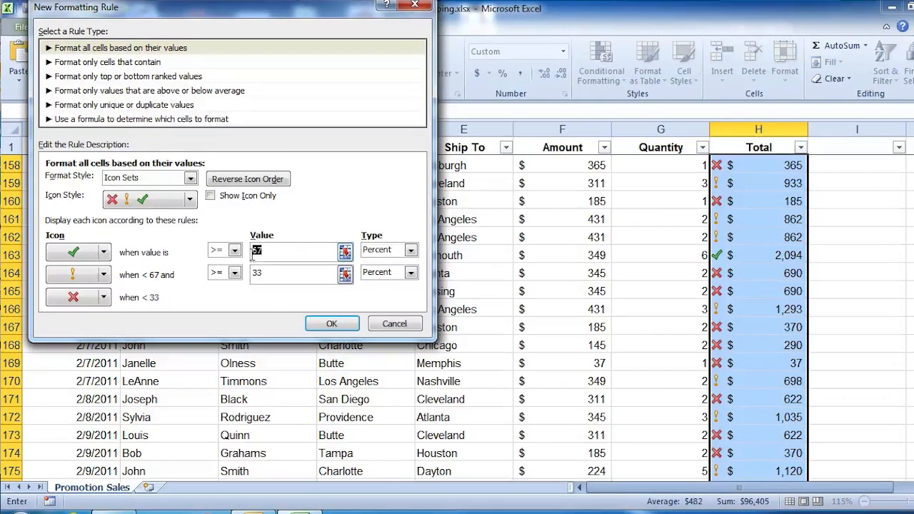
pyautogui.write('50')
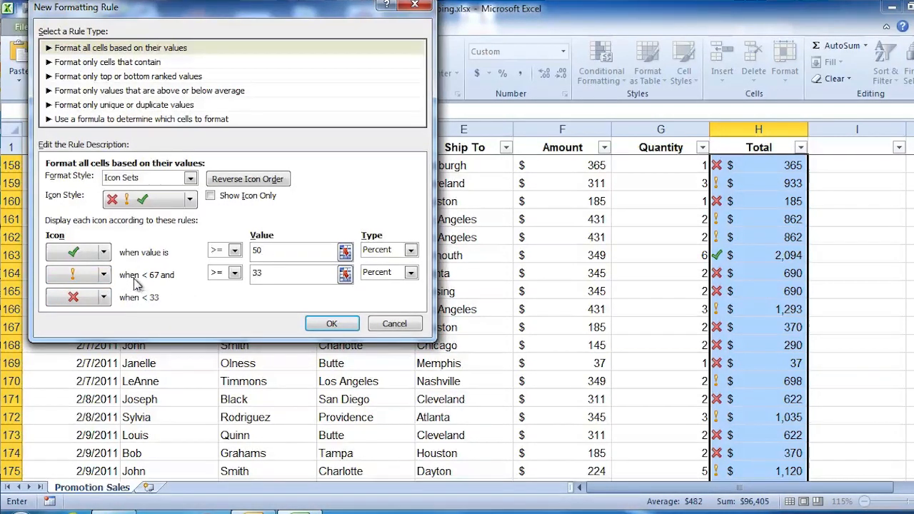
pyautogui.press('Tab')
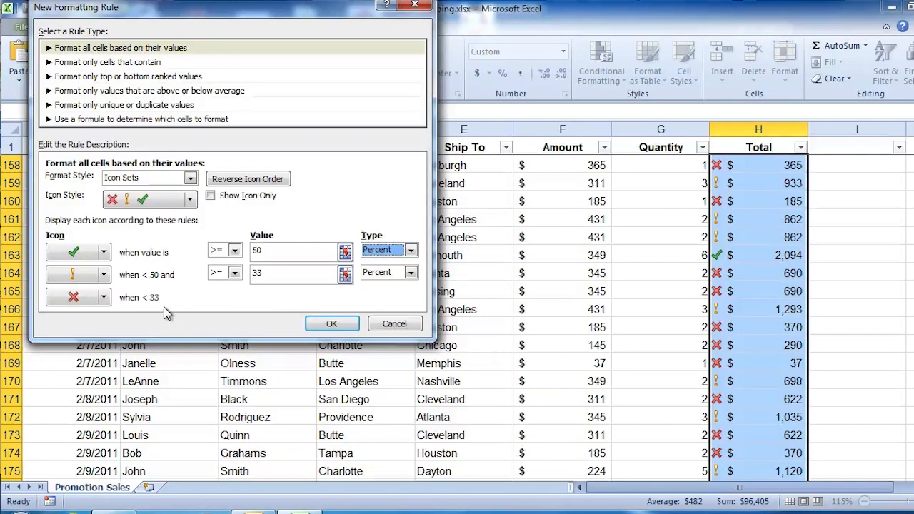
pyautogui.click(332, 324)
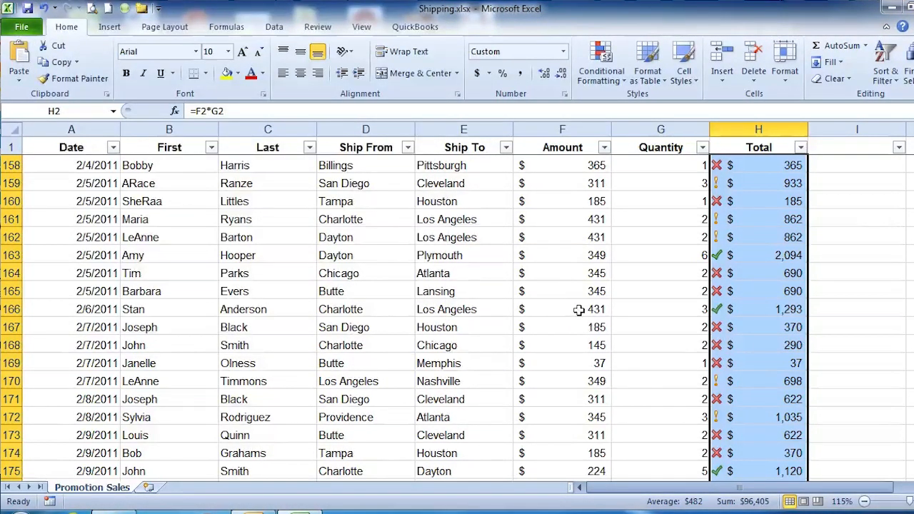
pyautogui.scroll(-13, 579, 309)
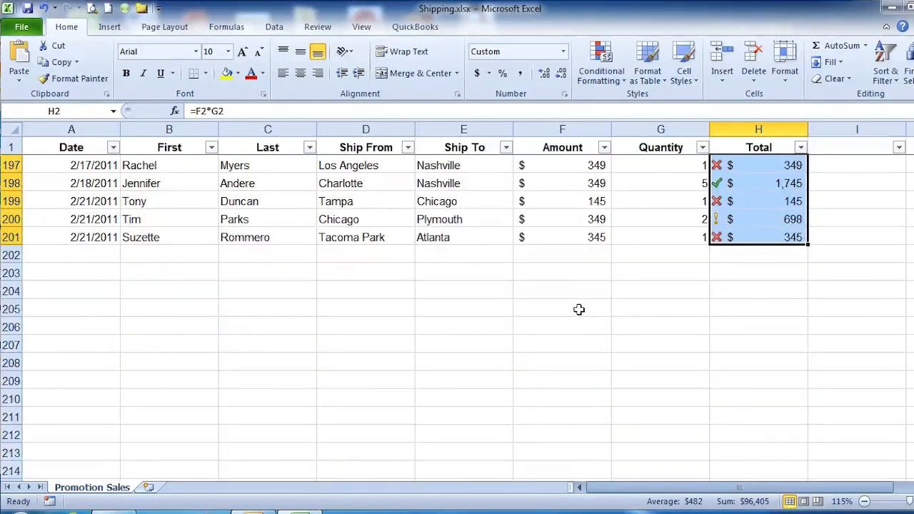
pyautogui.scroll(20, 578, 309)
pyautogui.scroll(20, 578, 308)
pyautogui.scroll(10, 578, 308)
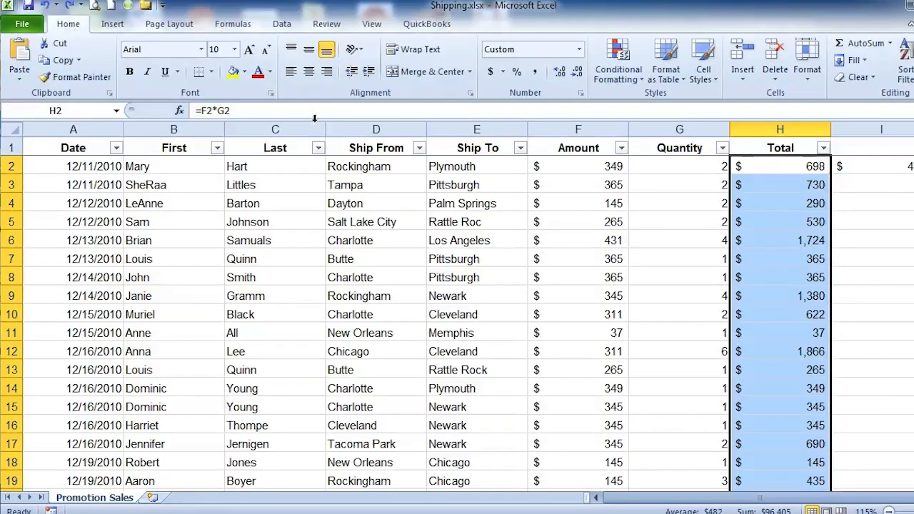
# Step: Select all entries in the Last column, from C2 to C201
pyautogui.click(287, 168)
pyautogui.scroll(-20, 286, 196)
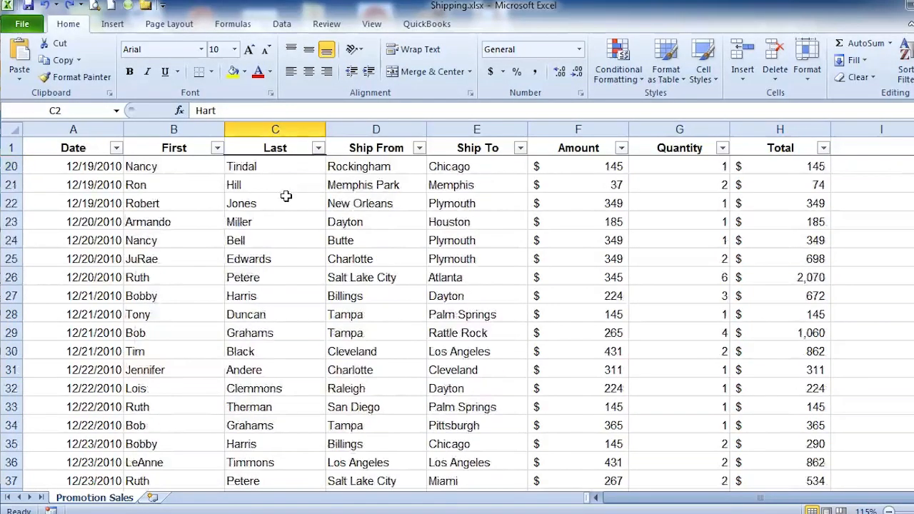
pyautogui.scroll(-20, 285, 196)
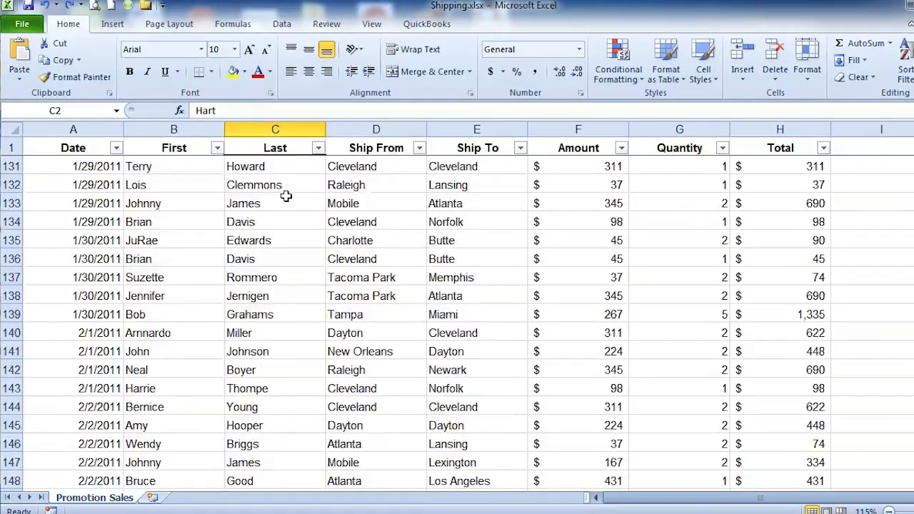
pyautogui.scroll(4, 285, 196)
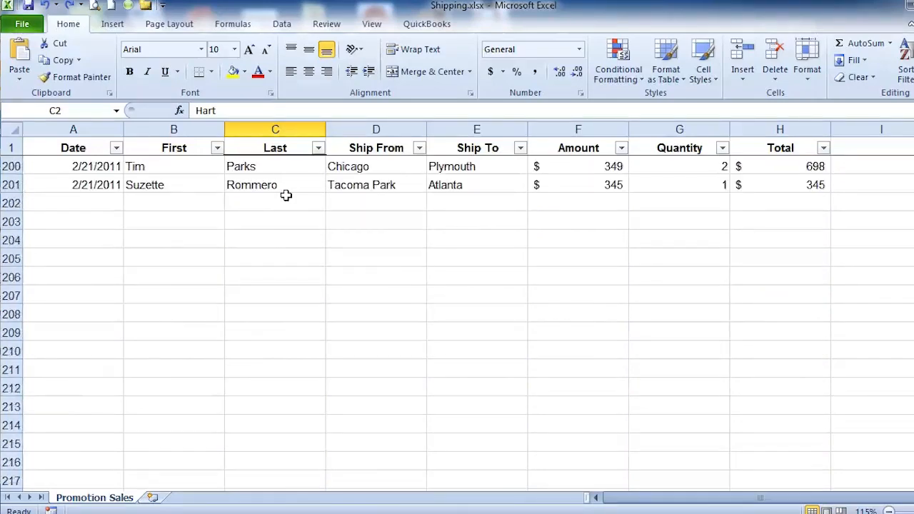
pyautogui.moveTo(286, 191); pyautogui.dragTo(292, 193)
pyautogui.scroll(15, 292, 194)
pyautogui.scroll(13, 292, 192)
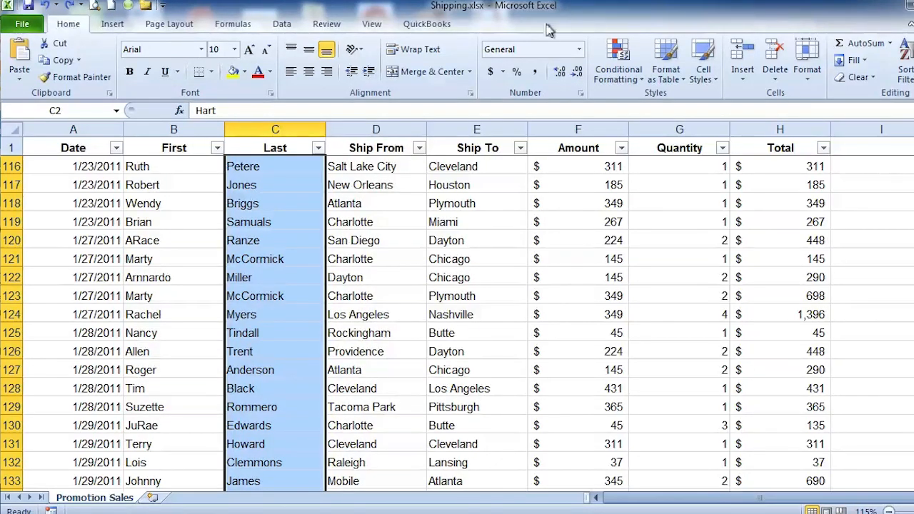
# Step: Create a new conditional formatting rule for the selected last names that formats only unique values
pyautogui.click(639, 80)
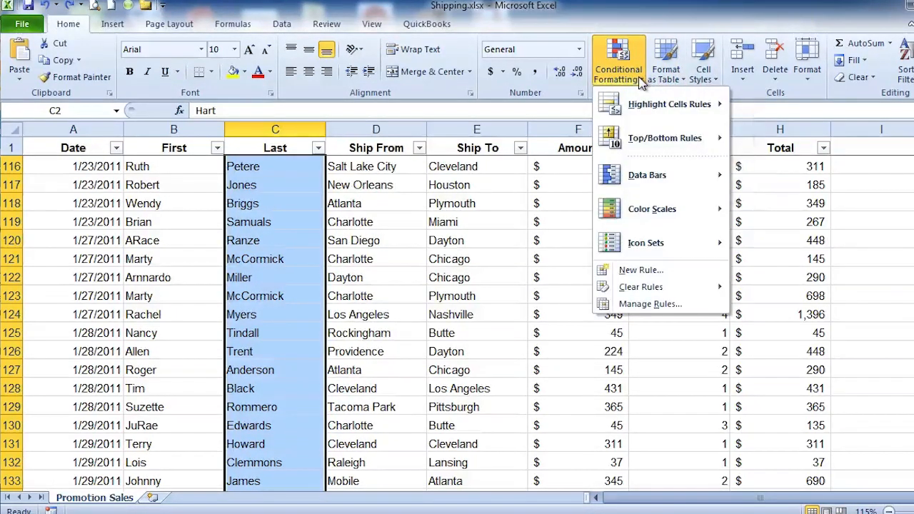
pyautogui.click(657, 273)
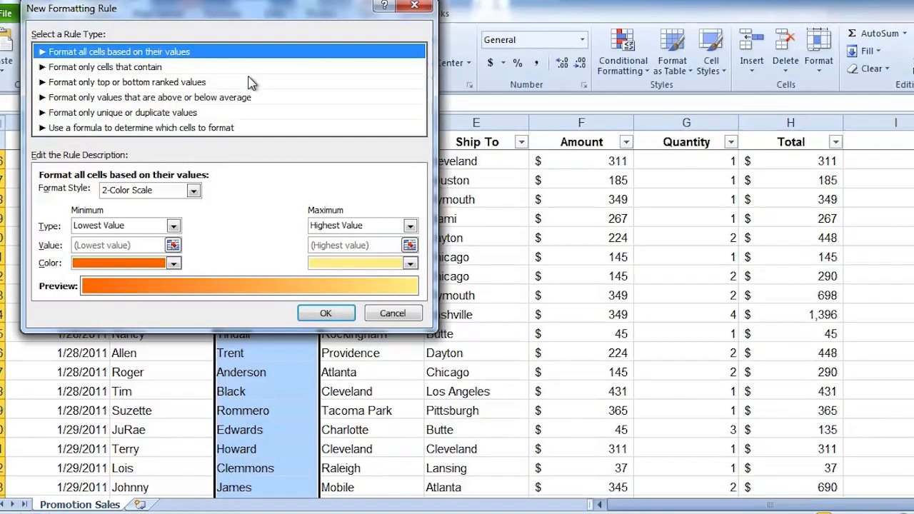
pyautogui.click(170, 114)
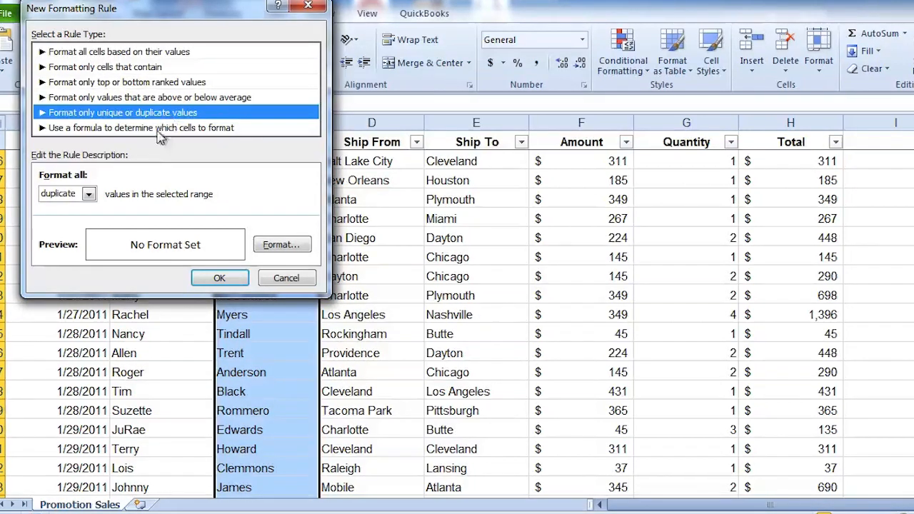
pyautogui.click(88, 194)
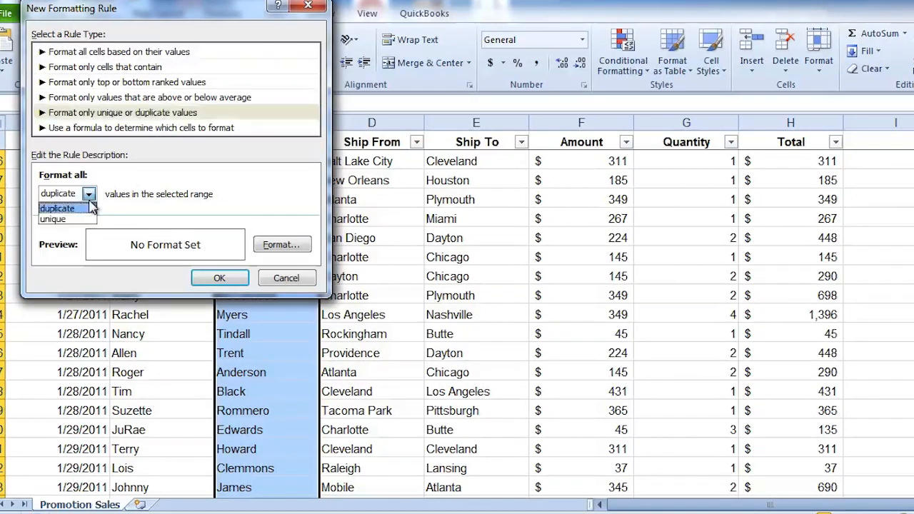
pyautogui.click(65, 219)
# Step: Give the rule a light purple background fill, apply it and review the highlighting in the Last column
pyautogui.click(300, 245)
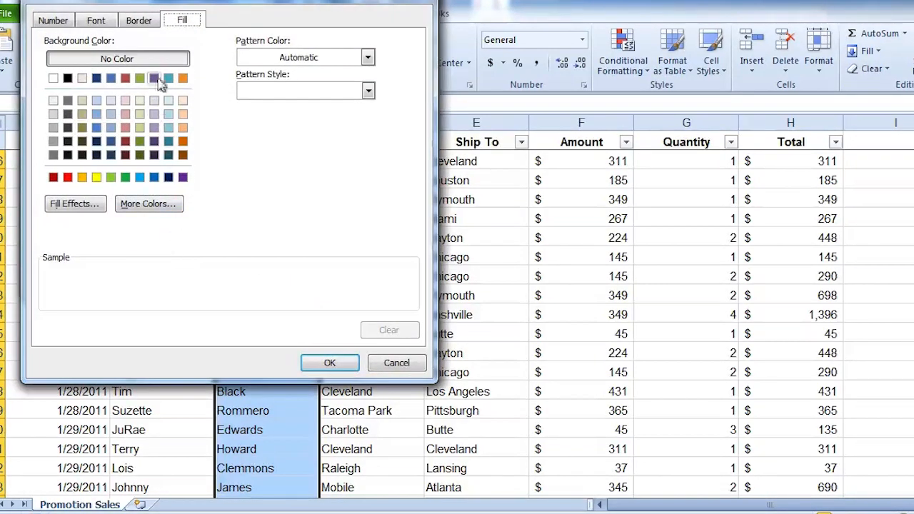
pyautogui.click(154, 114)
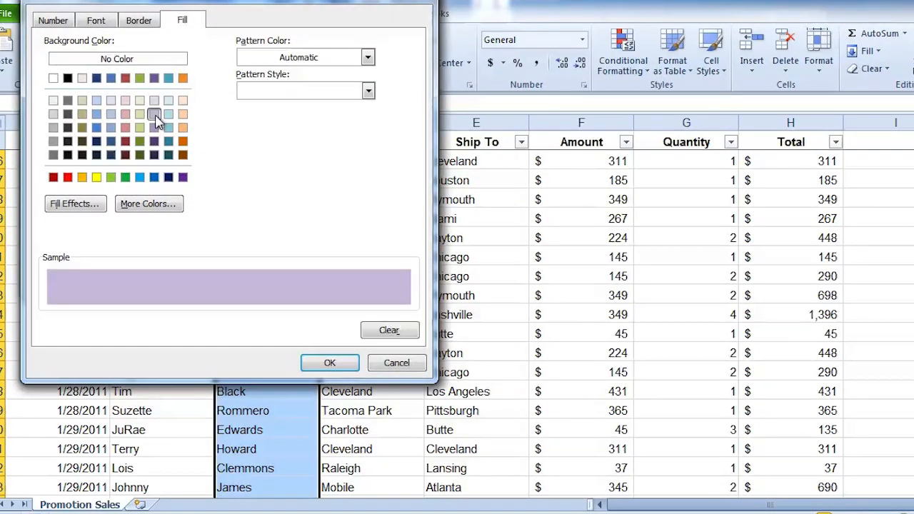
pyautogui.click(325, 362)
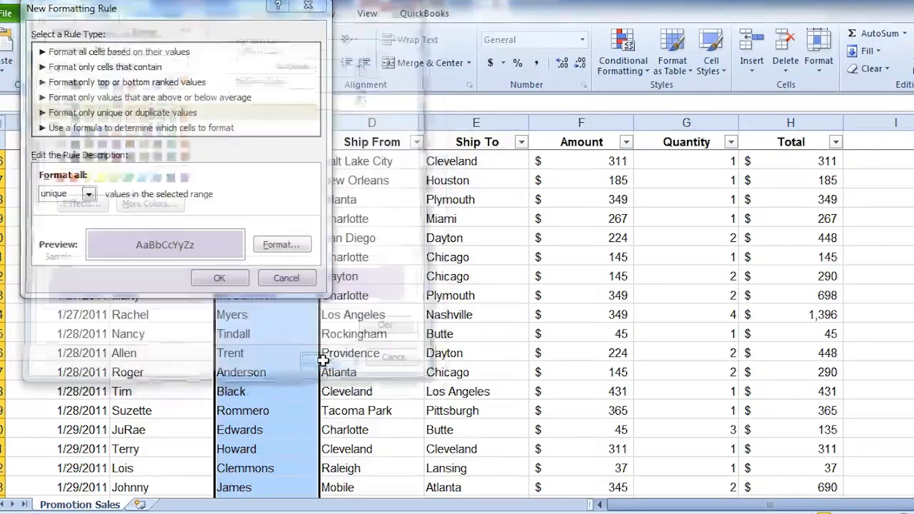
pyautogui.click(218, 278)
pyautogui.click(406, 259)
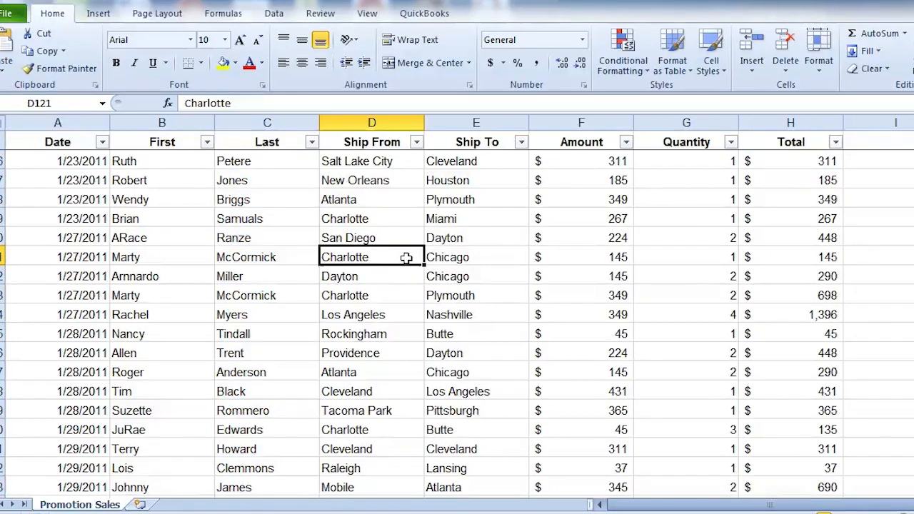
pyautogui.scroll(-15, 406, 259)
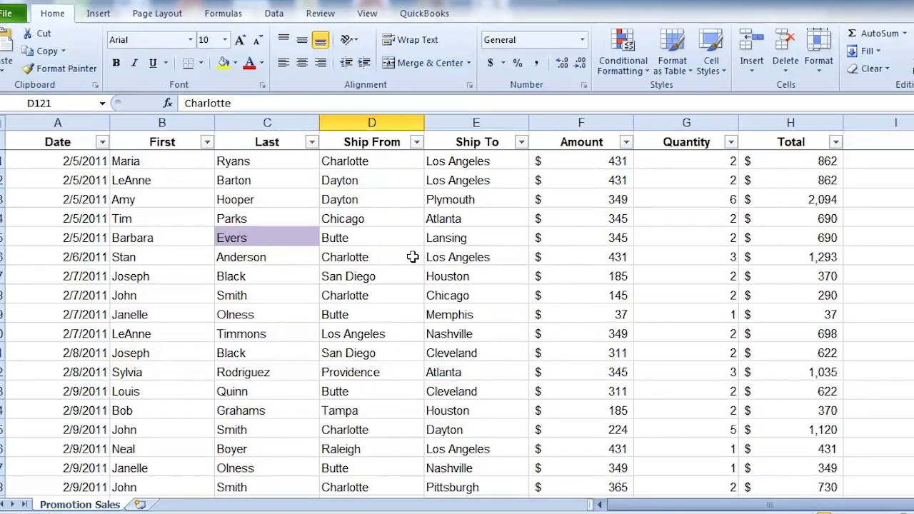
pyautogui.scroll(20, 413, 257)
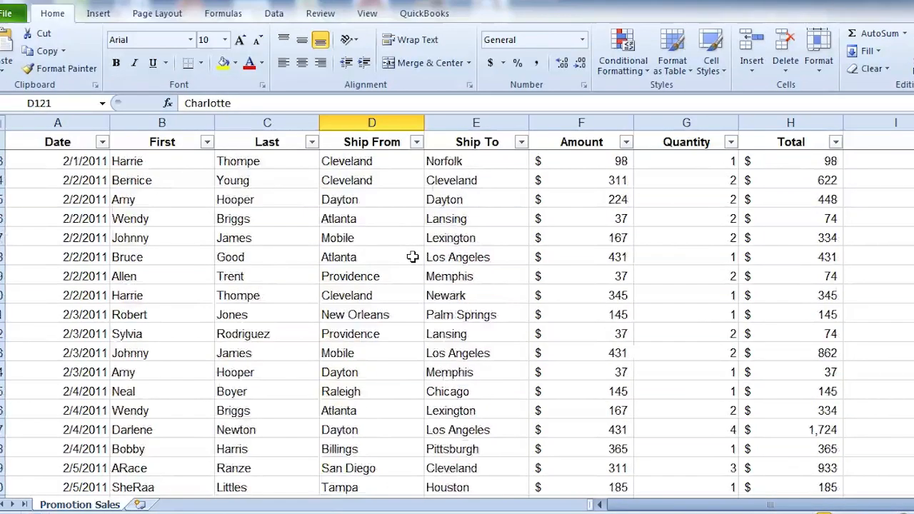
pyautogui.scroll(11, 412, 257)
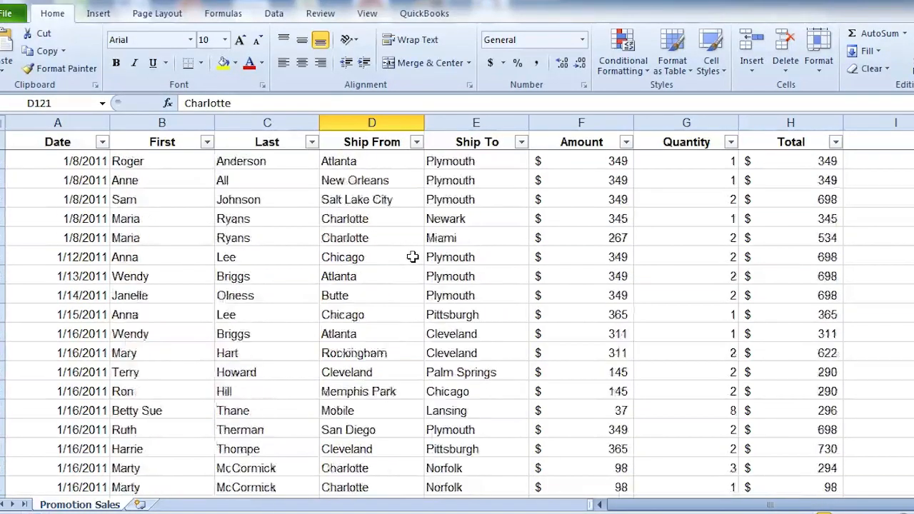
# Step: Select all values in the Total column, from H2 to H201
pyautogui.scroll(3, 412, 257)
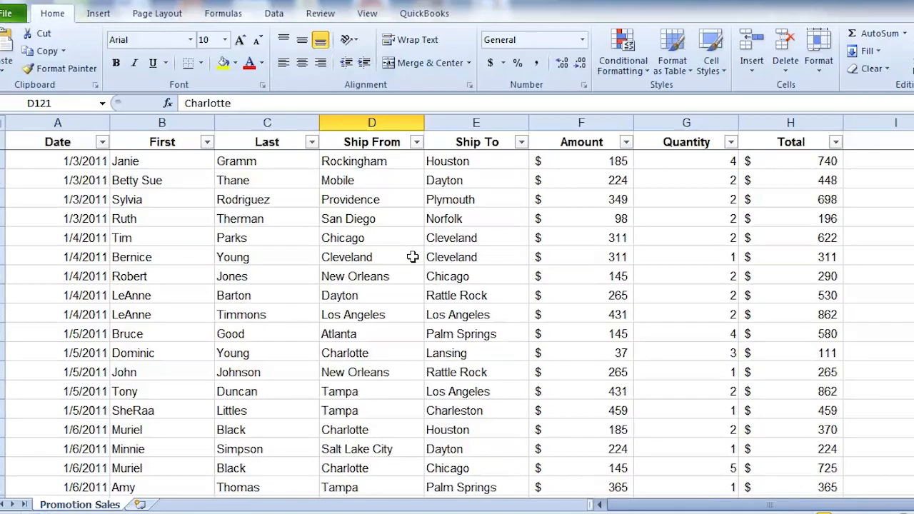
pyautogui.scroll(18, 413, 257)
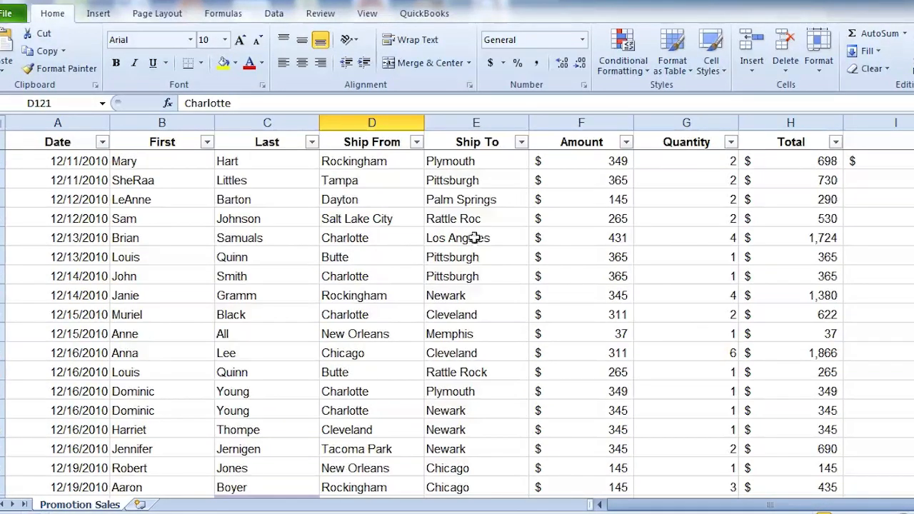
pyautogui.click(785, 161)
pyautogui.moveTo(785, 161); pyautogui.dragTo(819, 436)
pyautogui.scroll(20, 819, 435)
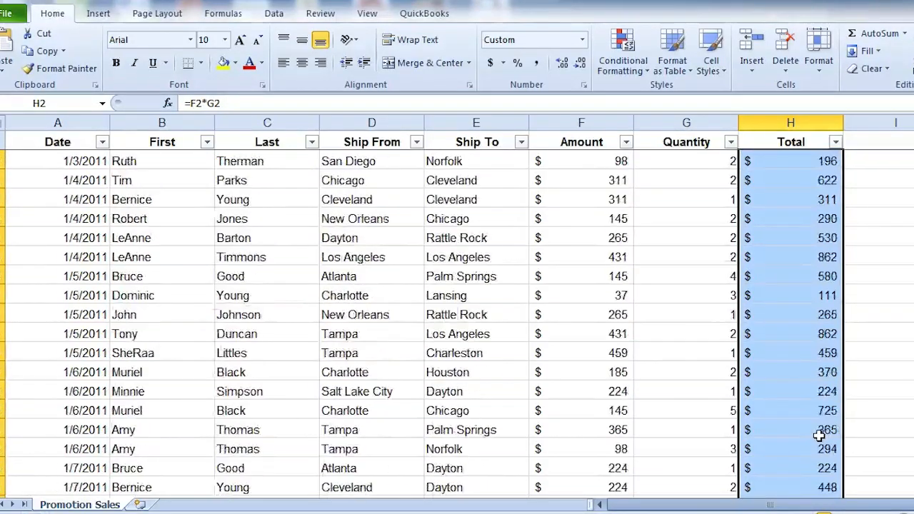
pyautogui.scroll(1, 819, 436)
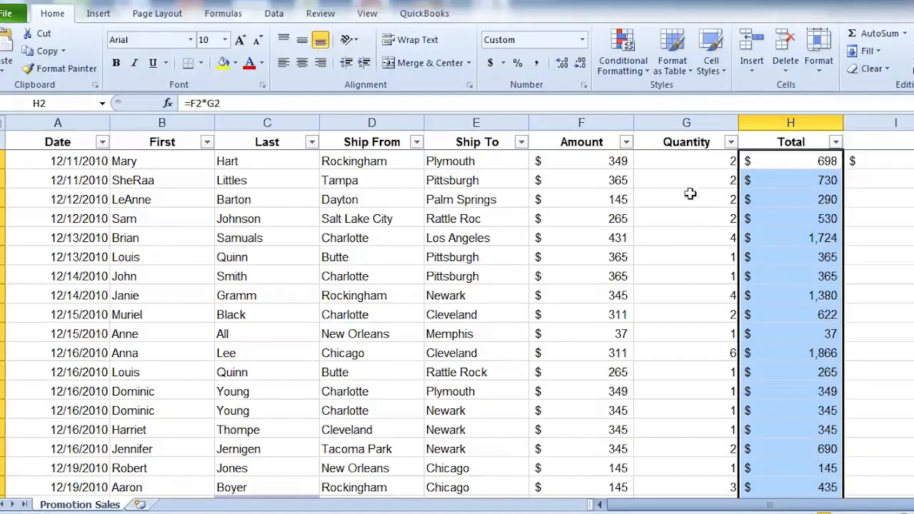
# Step: Open the conditional formatting rules manager, check the rules for this worksheet, and return to the rules for the current selection
pyautogui.click(644, 72)
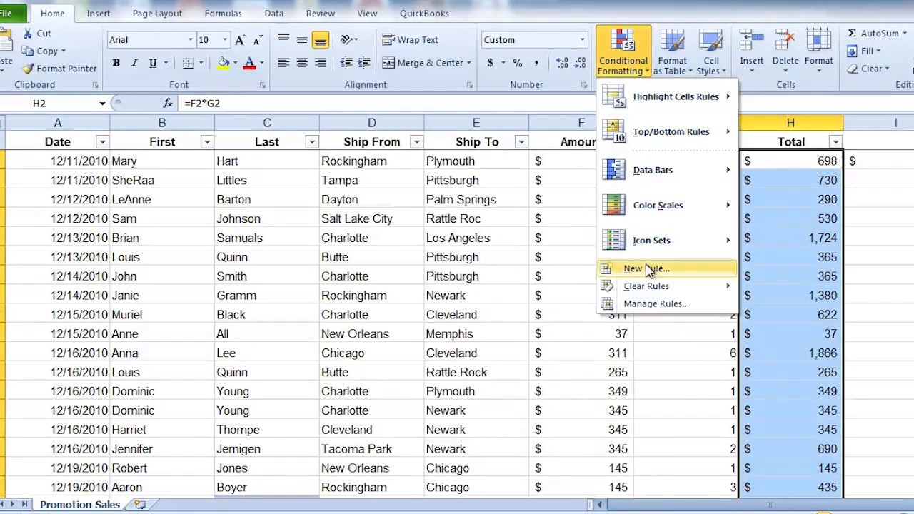
pyautogui.click(648, 304)
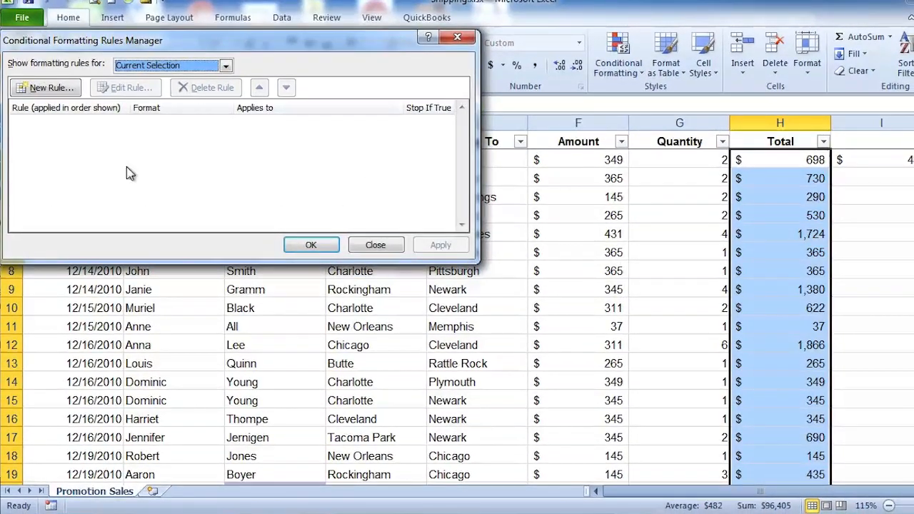
pyautogui.click(225, 67)
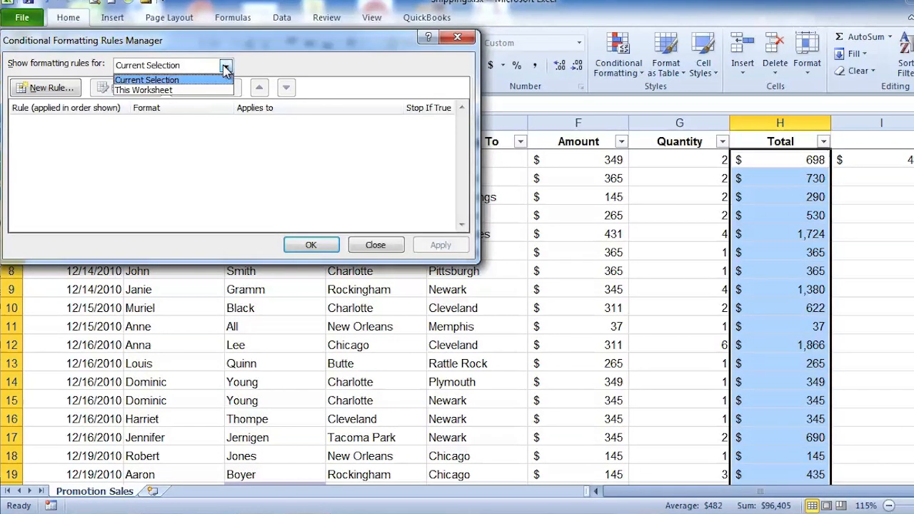
pyautogui.click(203, 90)
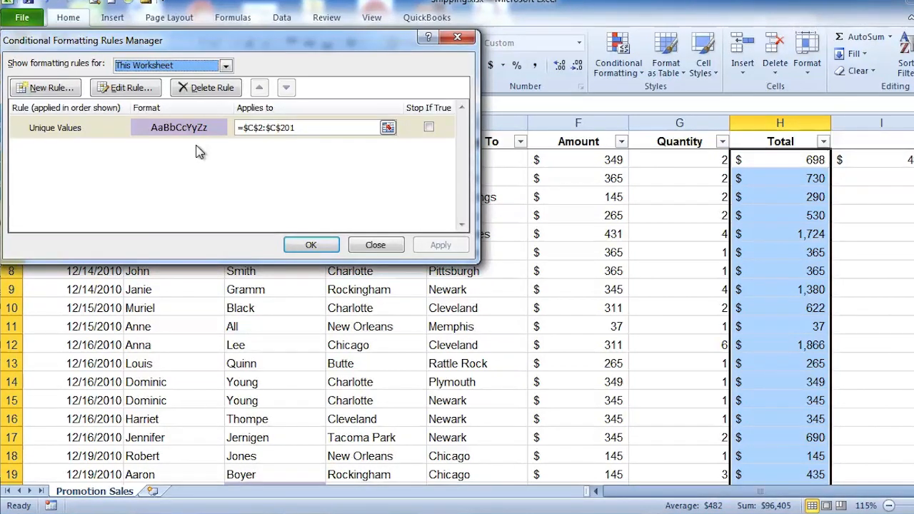
pyautogui.click(225, 65)
pyautogui.click(212, 82)
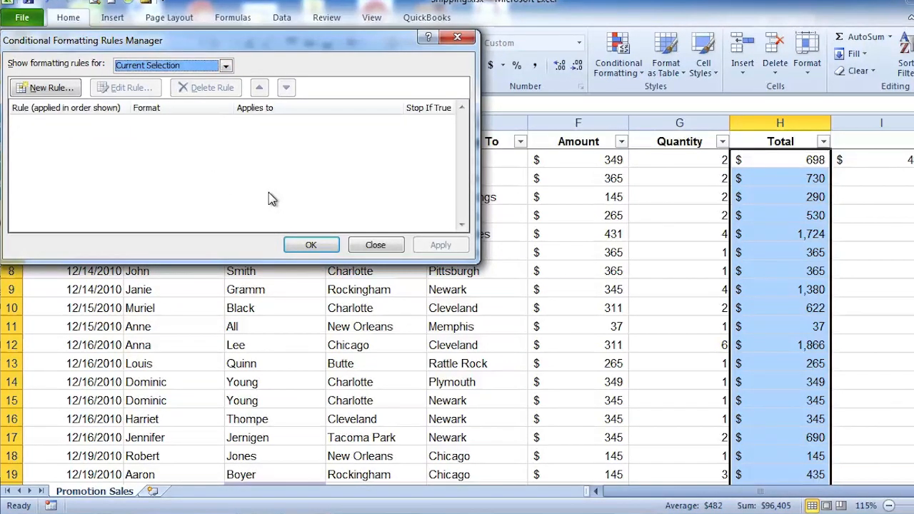
# Step: Create a new formula-based formatting rule for the selected totals with the formula =(Average(h2:h201))+500<h2
pyautogui.click(65, 88)
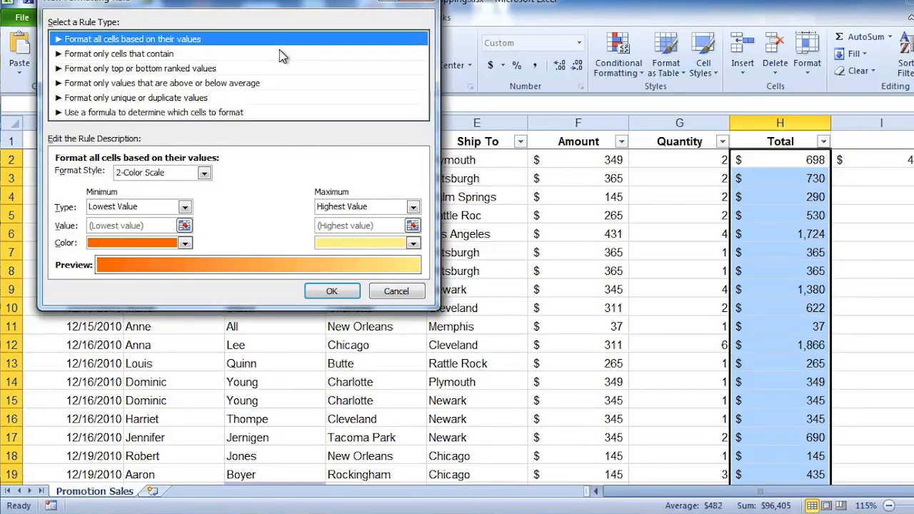
pyautogui.click(254, 114)
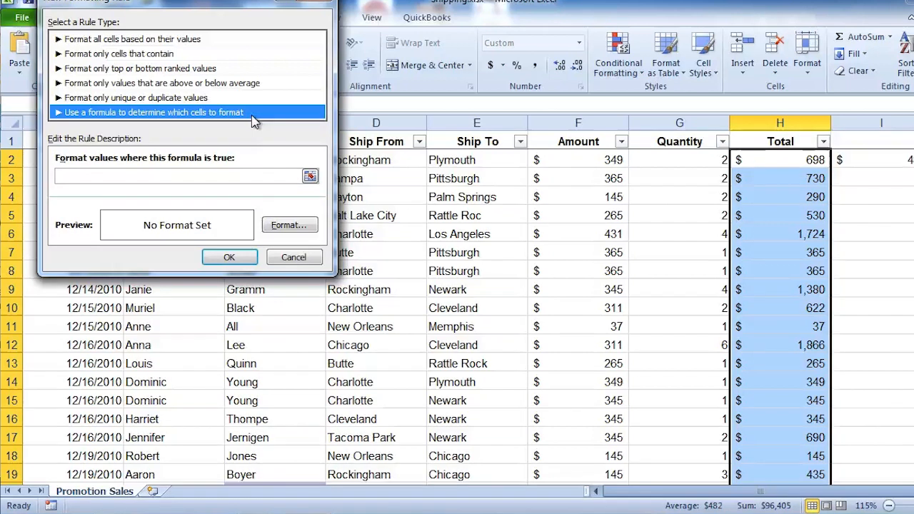
pyautogui.click(215, 177)
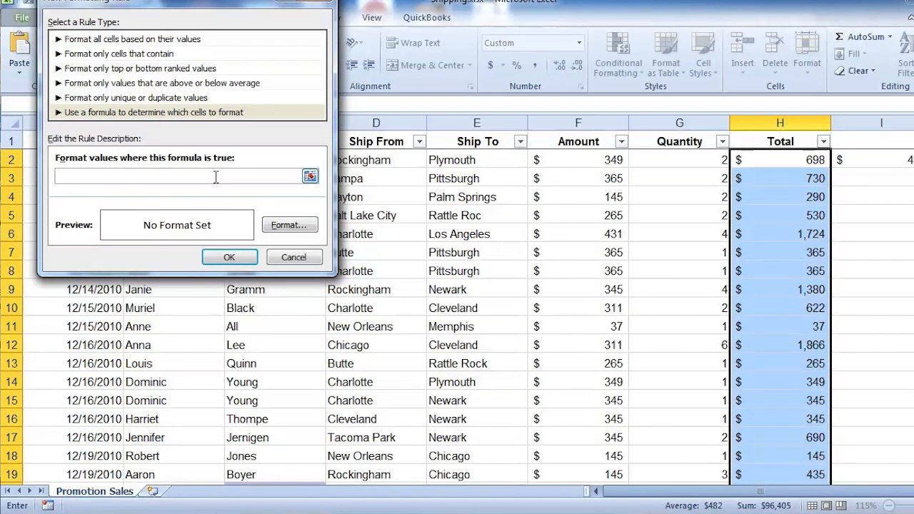
pyautogui.write('=')
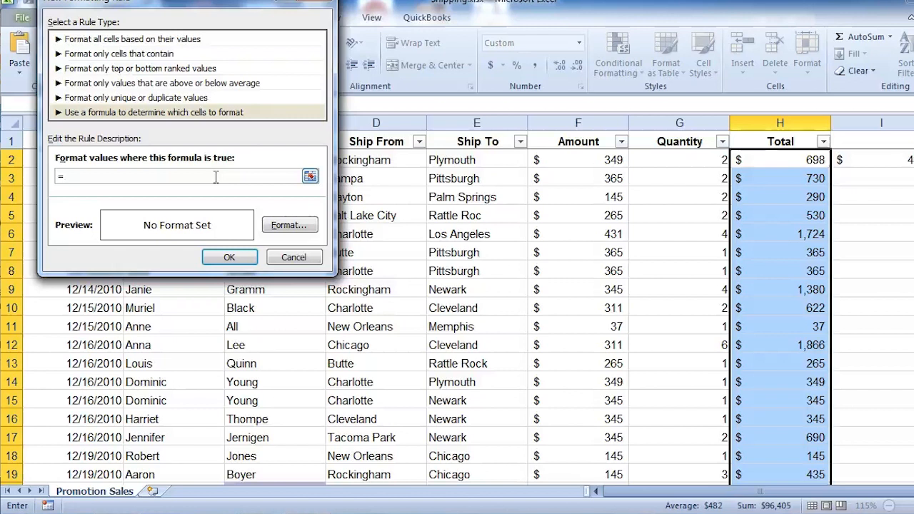
pyautogui.write('(Average(')
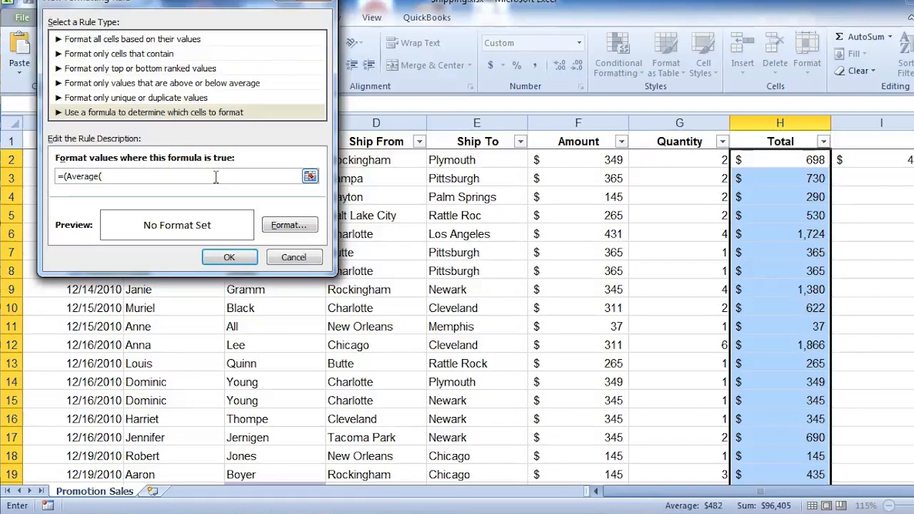
pyautogui.write('h2:h2')
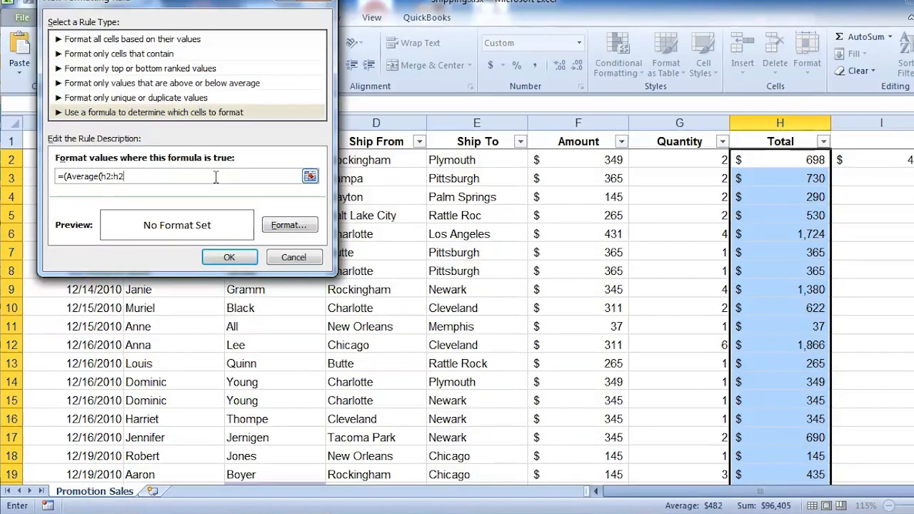
pyautogui.write('01))+')
pyautogui.write('500')
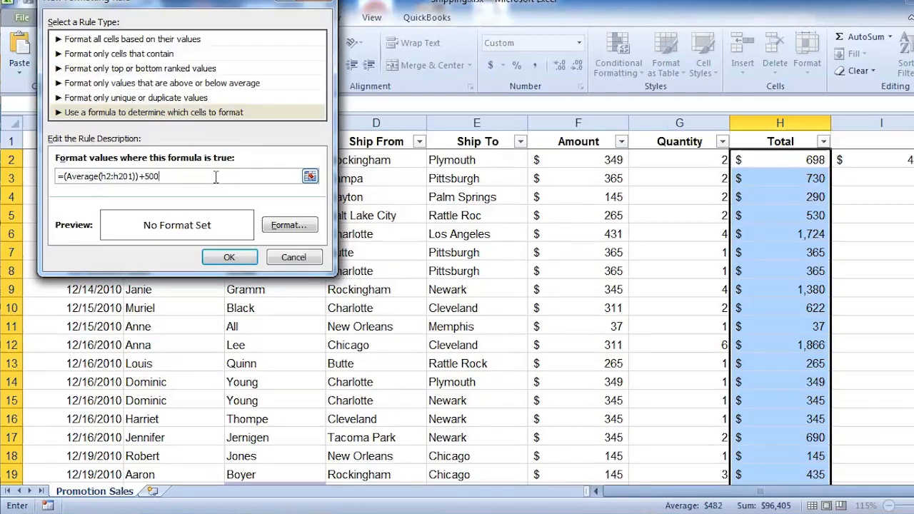
pyautogui.write('h2')
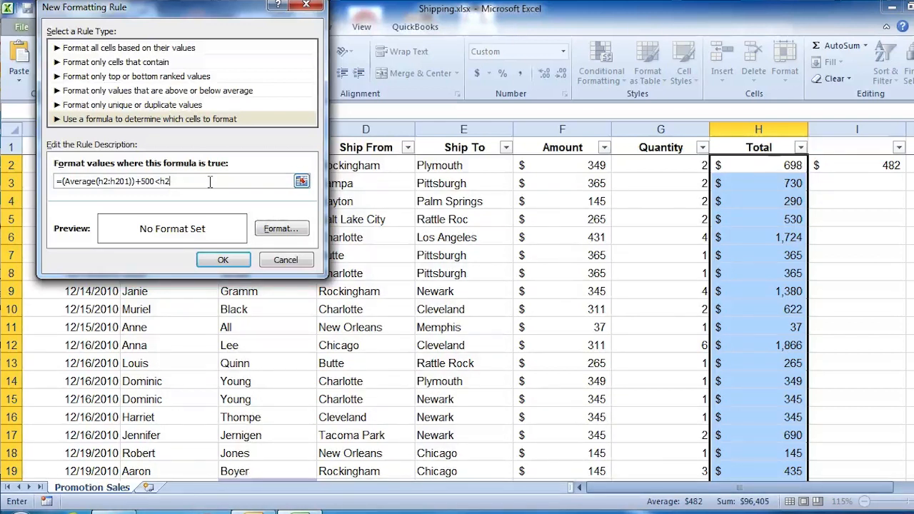
# Step: Give the formula rule a light olive green fill and an outline border, choose dark olive green as line color, and accept the format
pyautogui.click(278, 228)
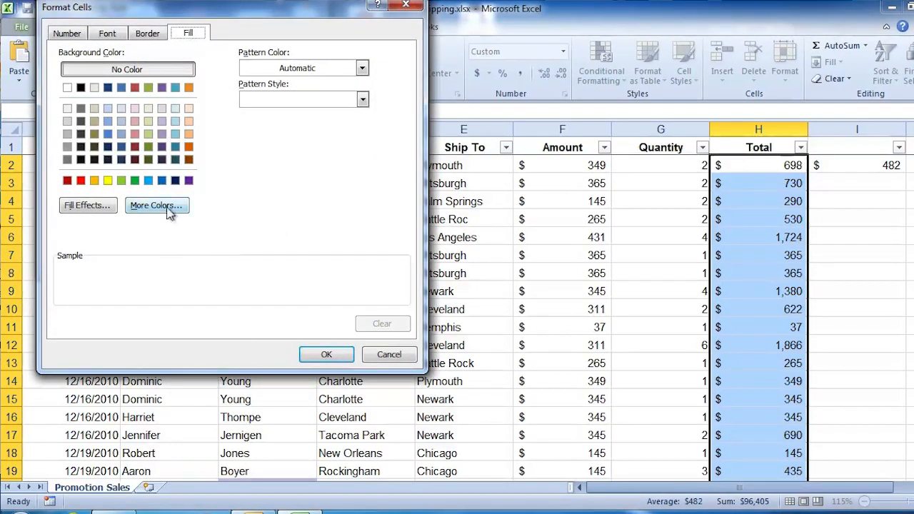
pyautogui.click(147, 134)
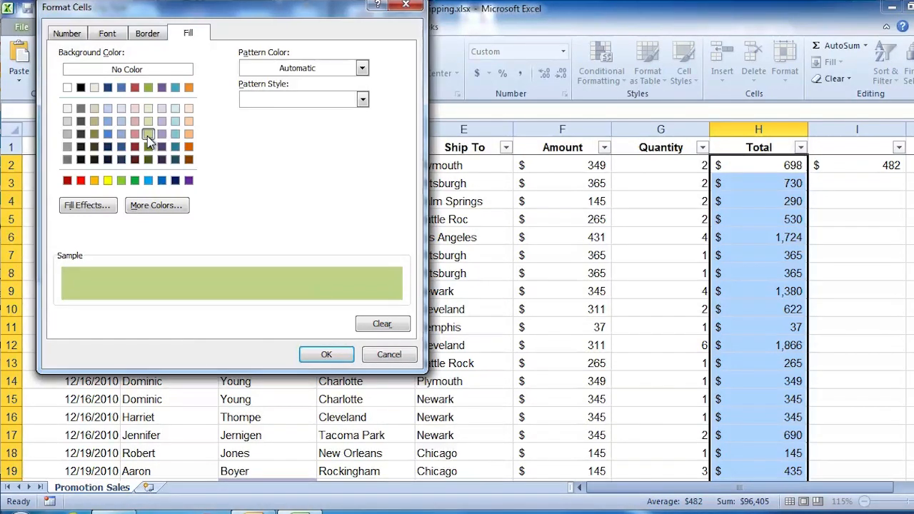
pyautogui.click(155, 36)
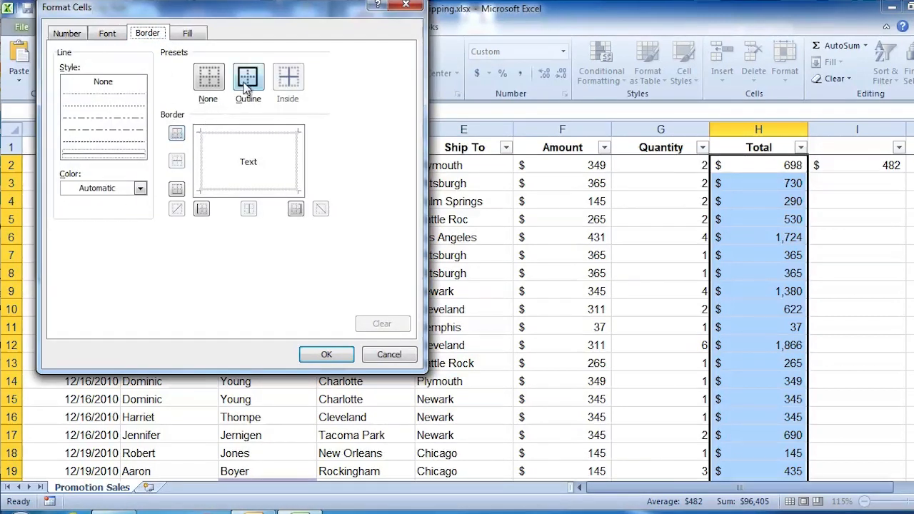
pyautogui.click(245, 85)
pyautogui.click(141, 189)
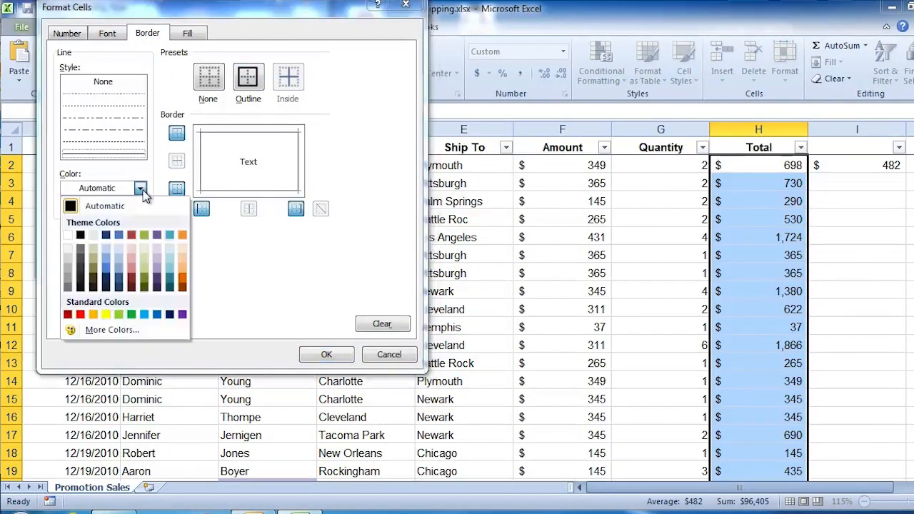
pyautogui.click(144, 286)
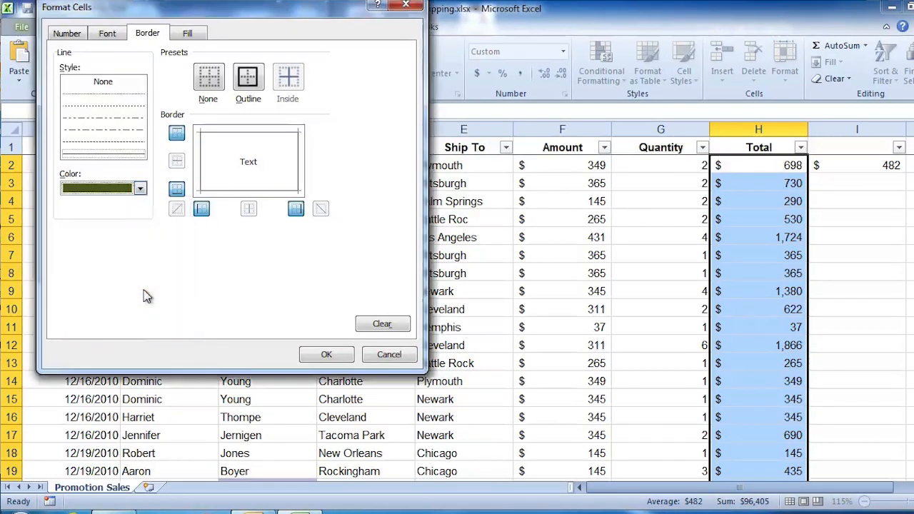
pyautogui.click(107, 37)
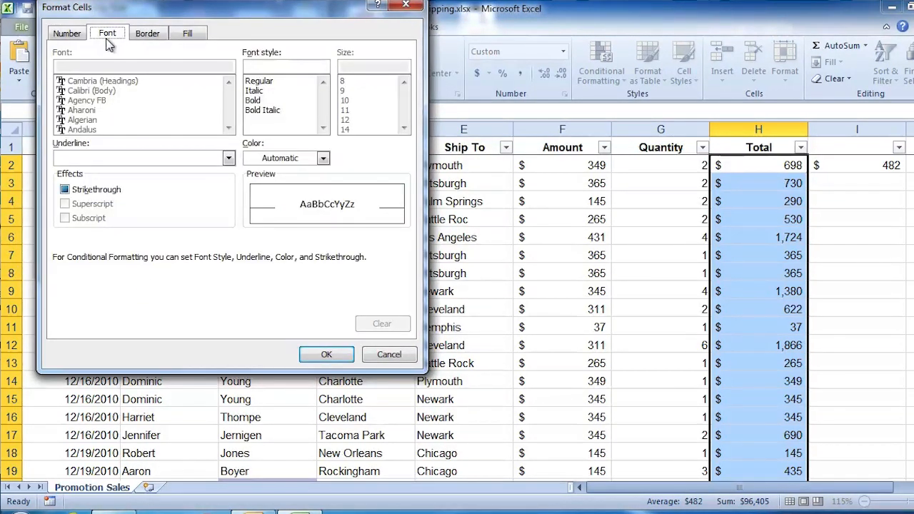
pyautogui.click(76, 37)
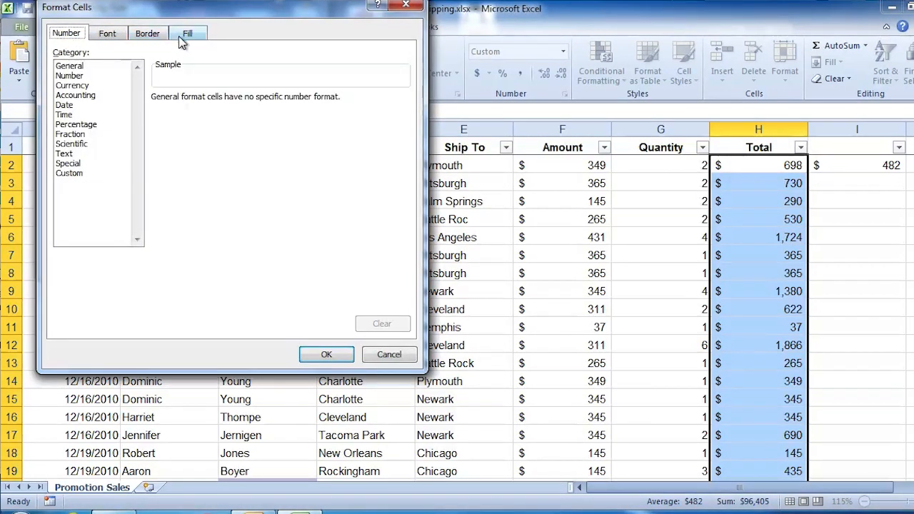
pyautogui.click(326, 355)
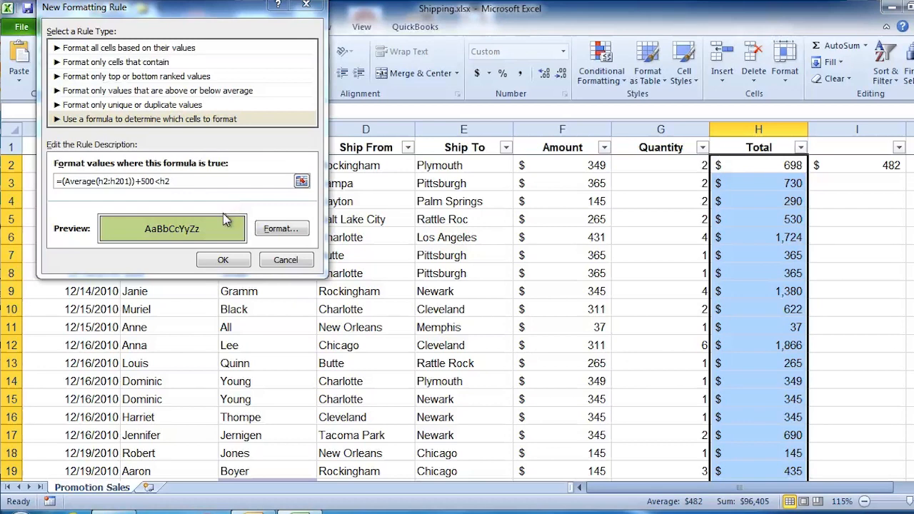
# Step: Apply the formula rule to the Total values and review the highlighted cells down the column
pyautogui.click(223, 261)
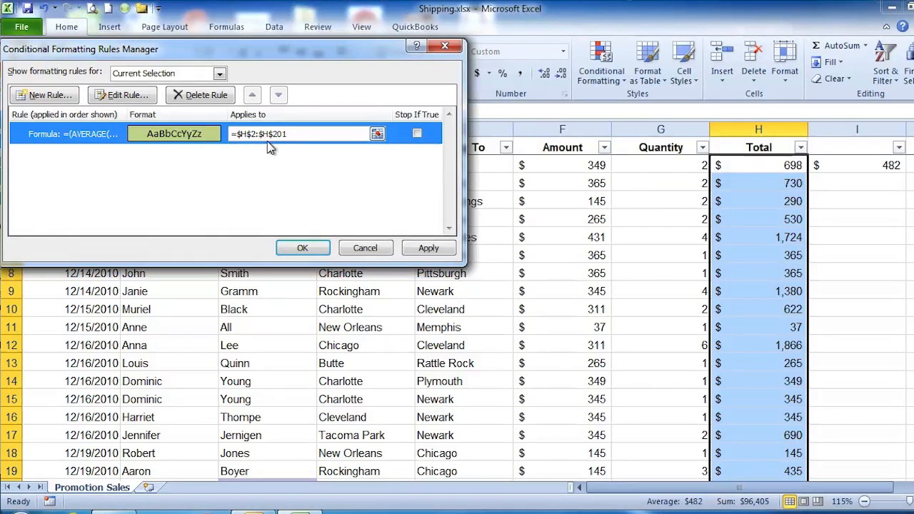
pyautogui.click(429, 248)
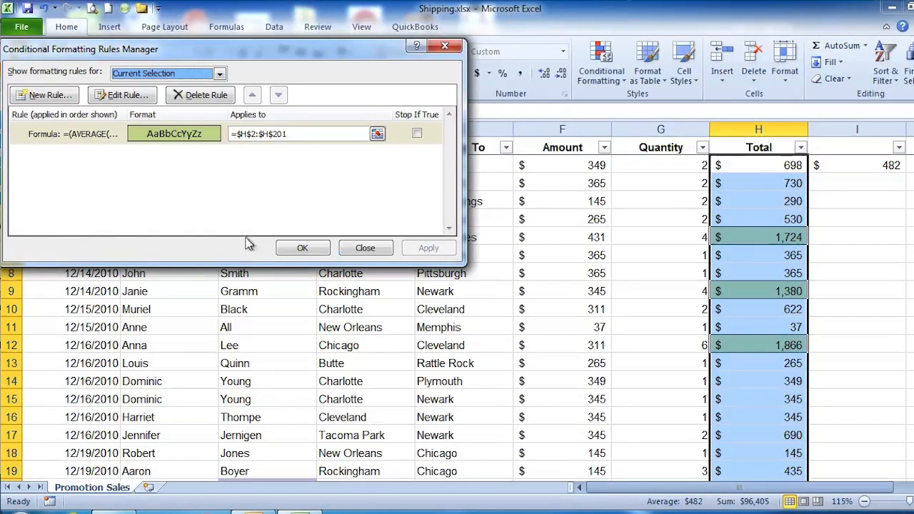
pyautogui.click(299, 248)
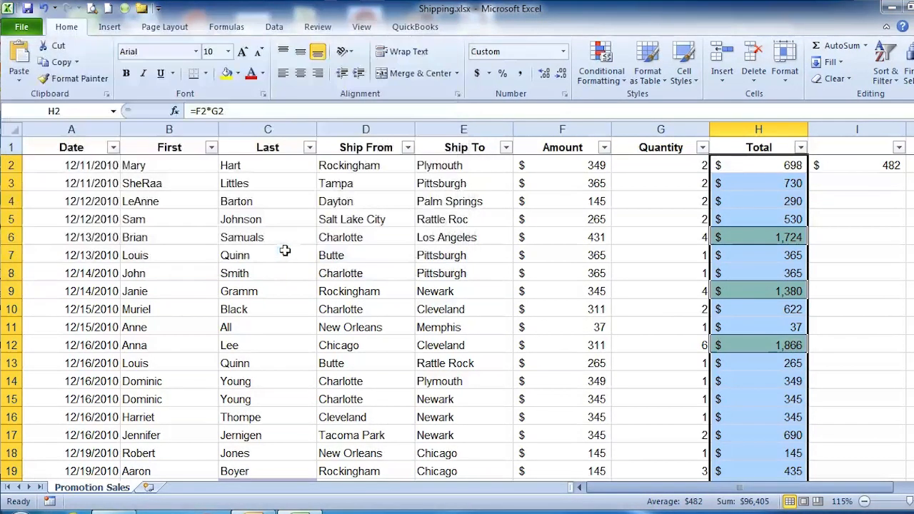
pyautogui.click(444, 266)
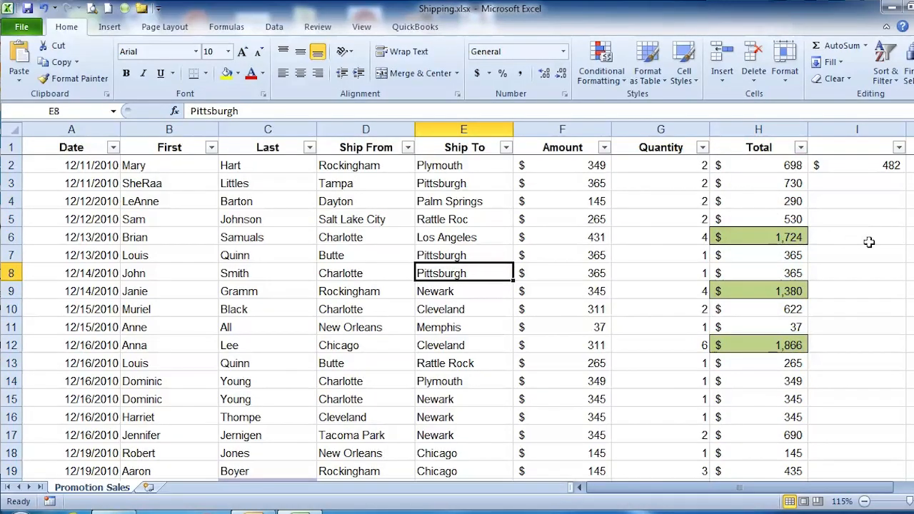
pyautogui.scroll(-10, 866, 246)
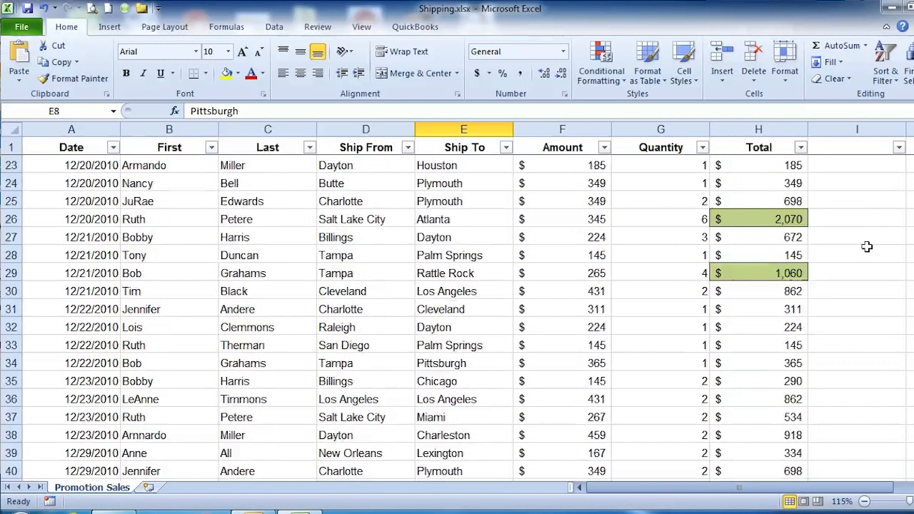
pyautogui.scroll(-19, 866, 246)
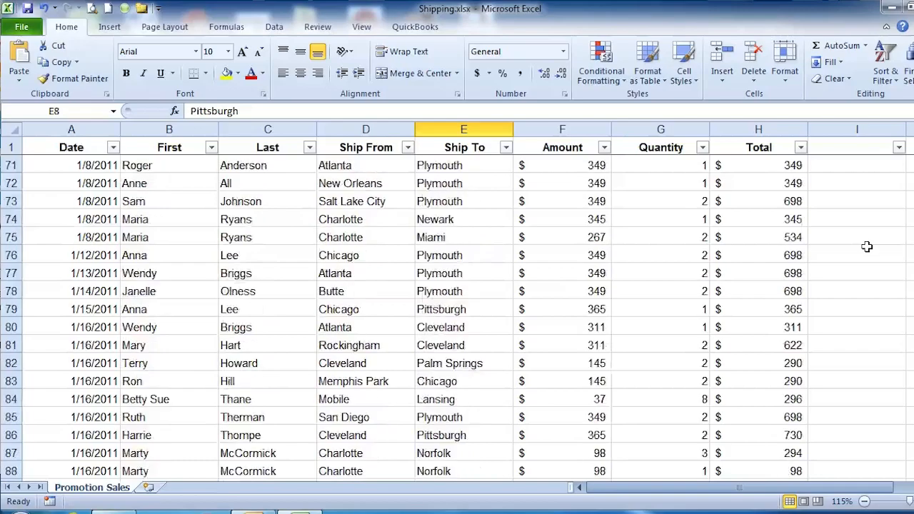
pyautogui.scroll(-13, 866, 247)
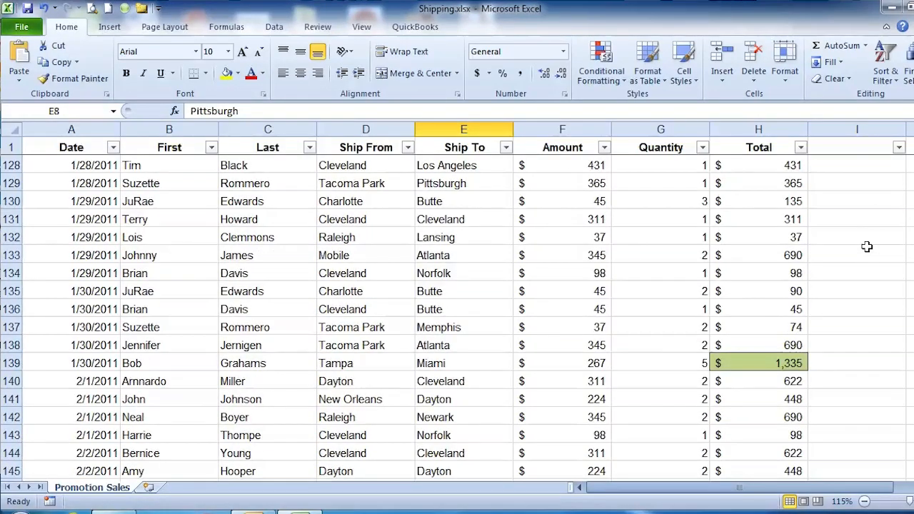
# Step: Set the quantity in cell G77 to 4 to test the formula rule on that row's total
pyautogui.scroll(18, 866, 246)
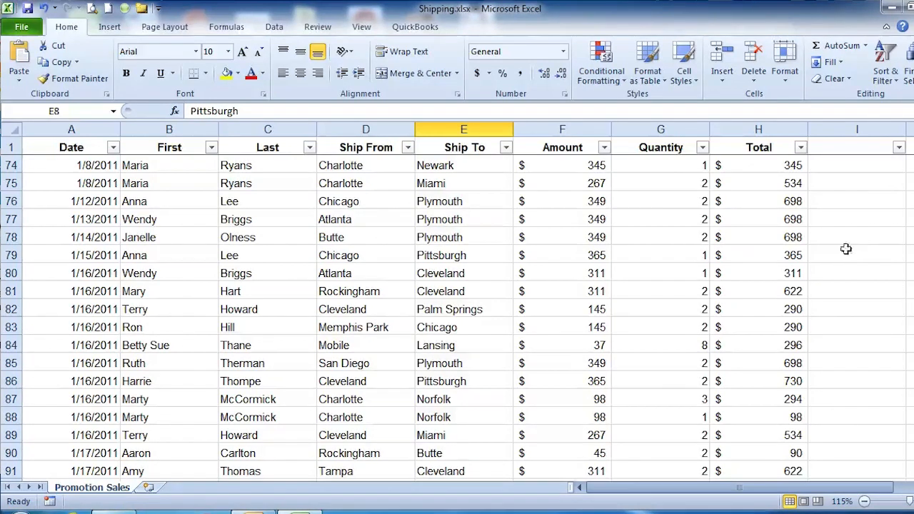
pyautogui.click(673, 221)
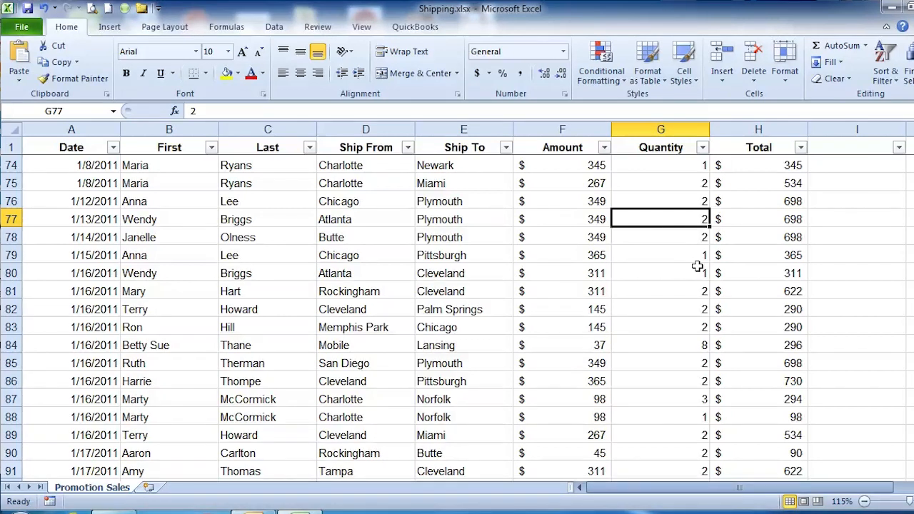
pyautogui.write('4')
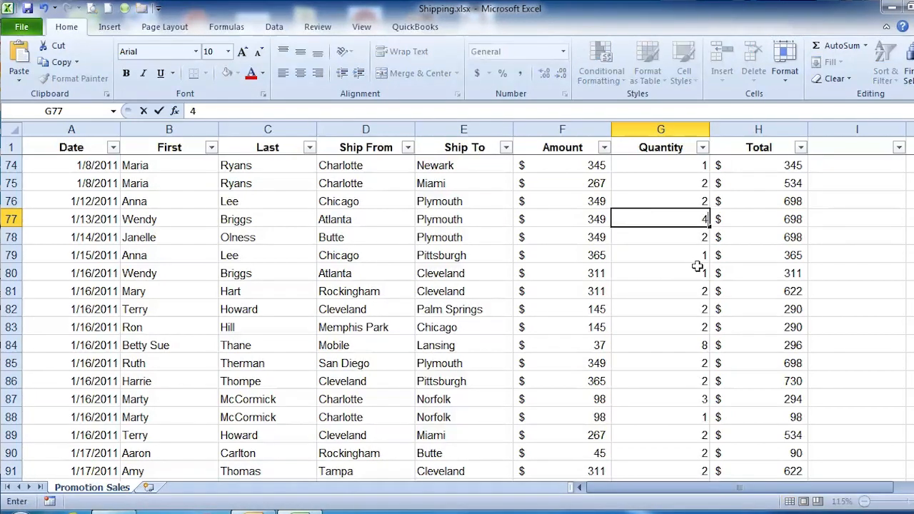
pyautogui.press('Tab')
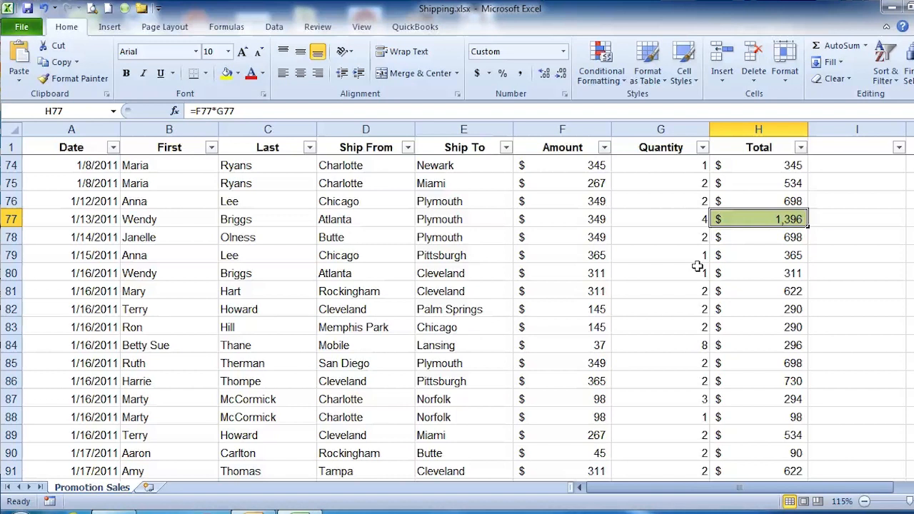
pyautogui.click(690, 234)
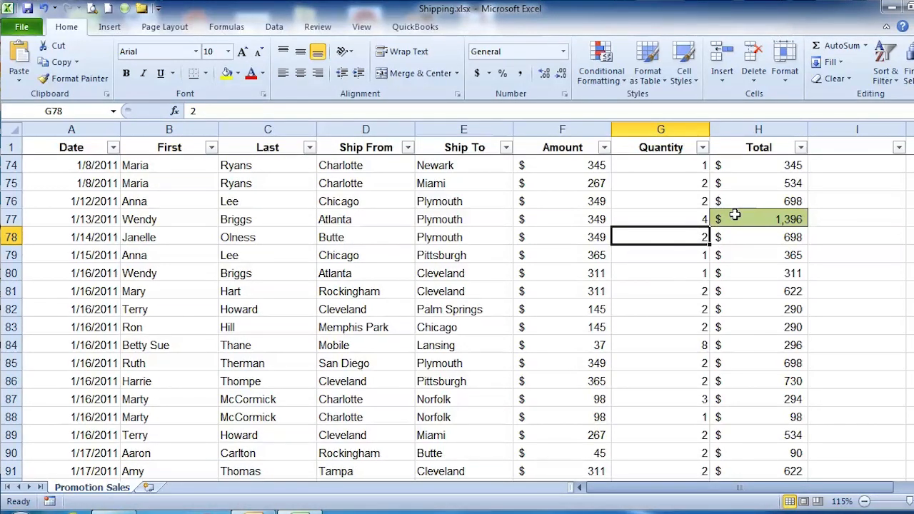
# Step: Select the Total values H2:H201, open the conditional formatting rules manager, and review the formula rule's definition in the rule editor
pyautogui.click(741, 163)
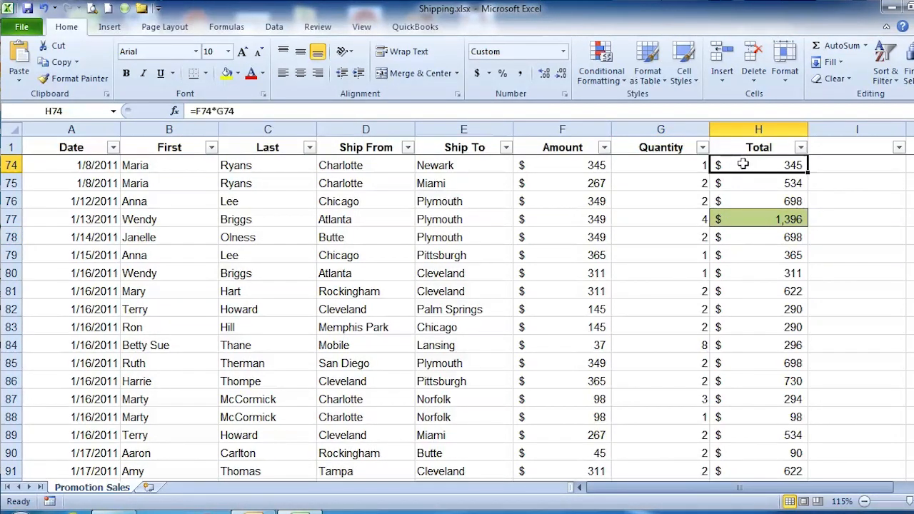
pyautogui.scroll(7, 802, 165)
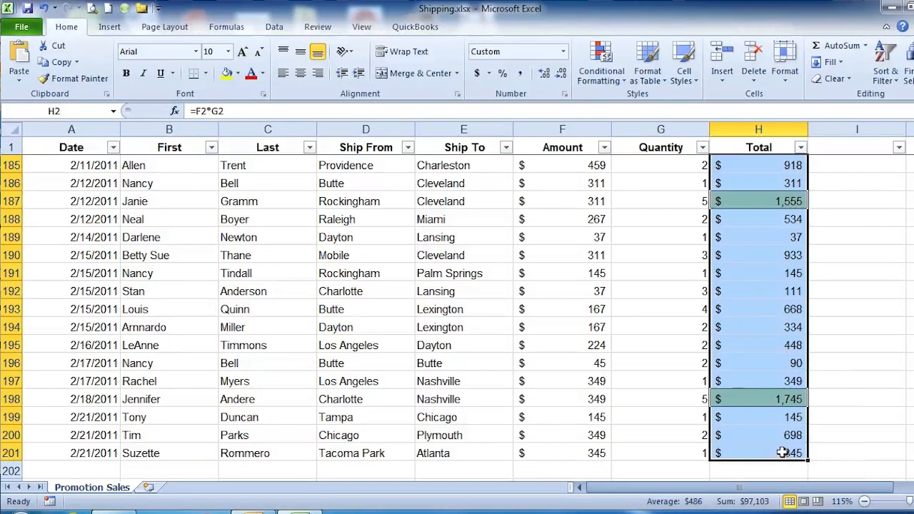
pyautogui.click(614, 71)
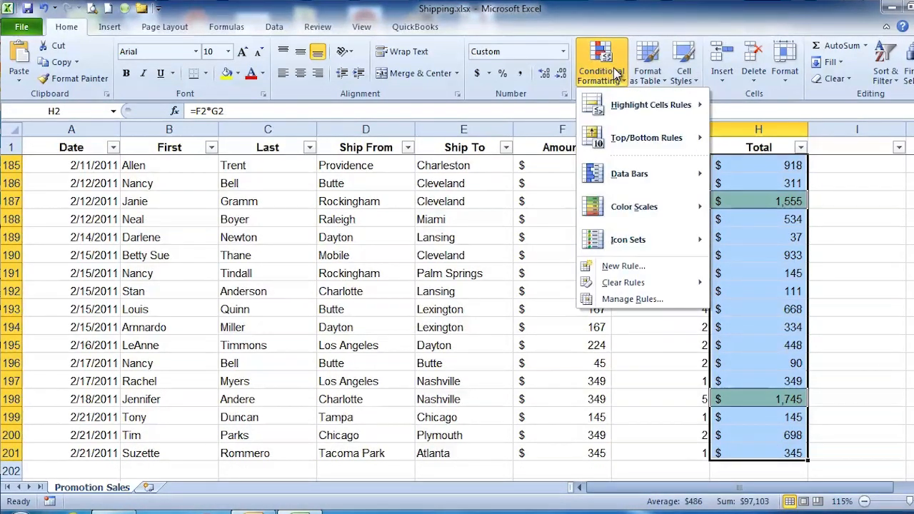
pyautogui.moveTo(641, 284)
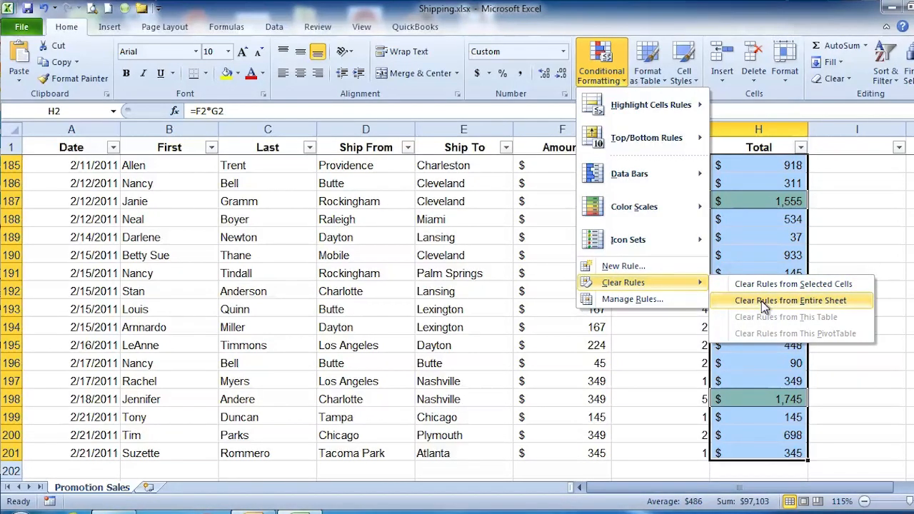
pyautogui.click(648, 306)
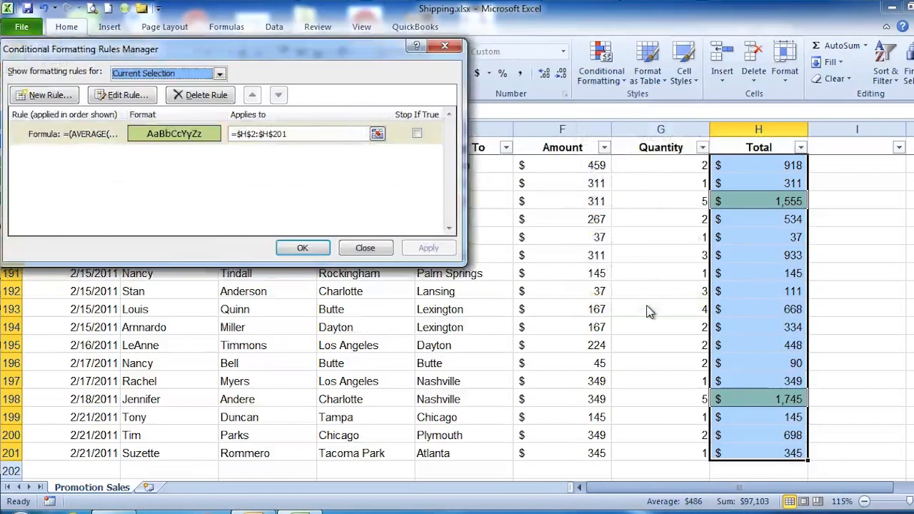
pyautogui.click(138, 100)
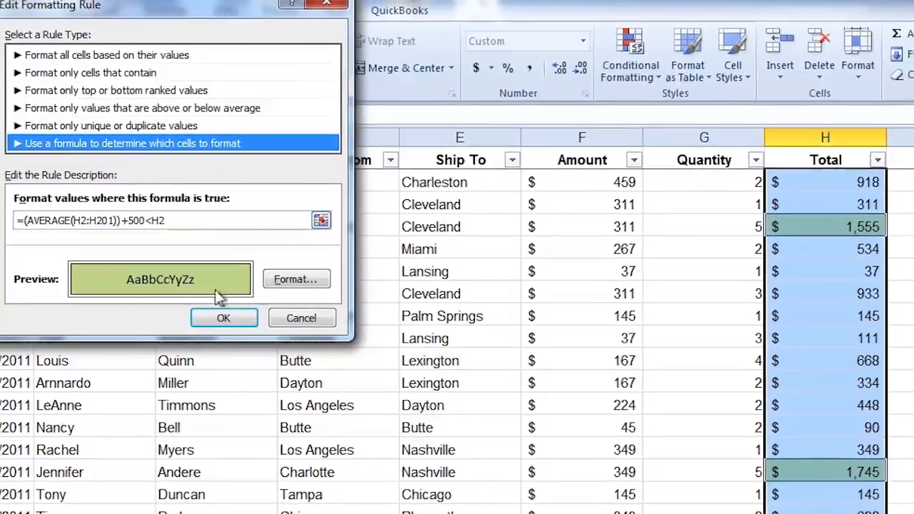
pyautogui.click(223, 318)
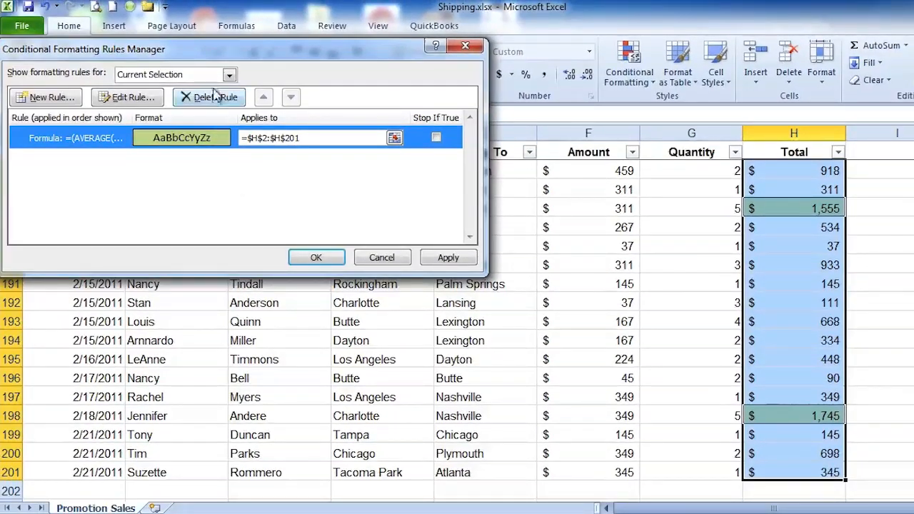
# Step: Delete the formula rule from the selected Total values and accept the change in the rules manager
pyautogui.click(229, 75)
pyautogui.click(229, 75)
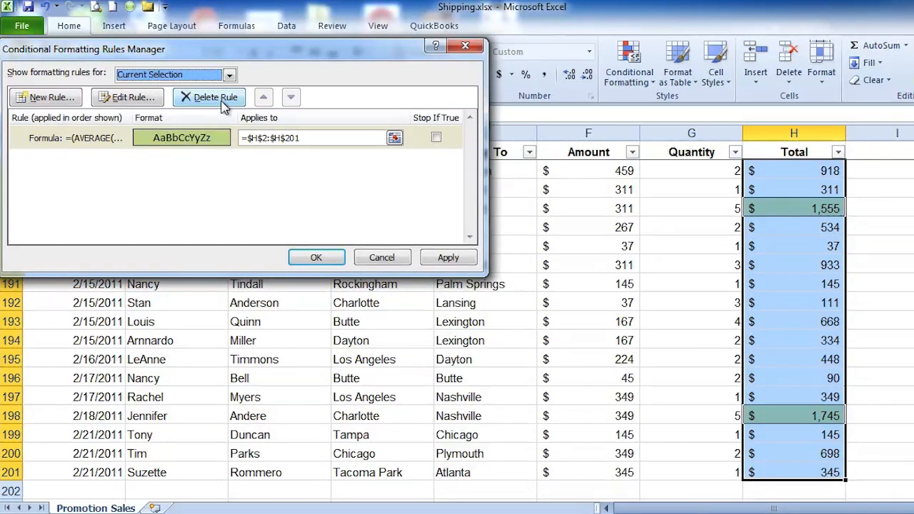
pyautogui.click(224, 100)
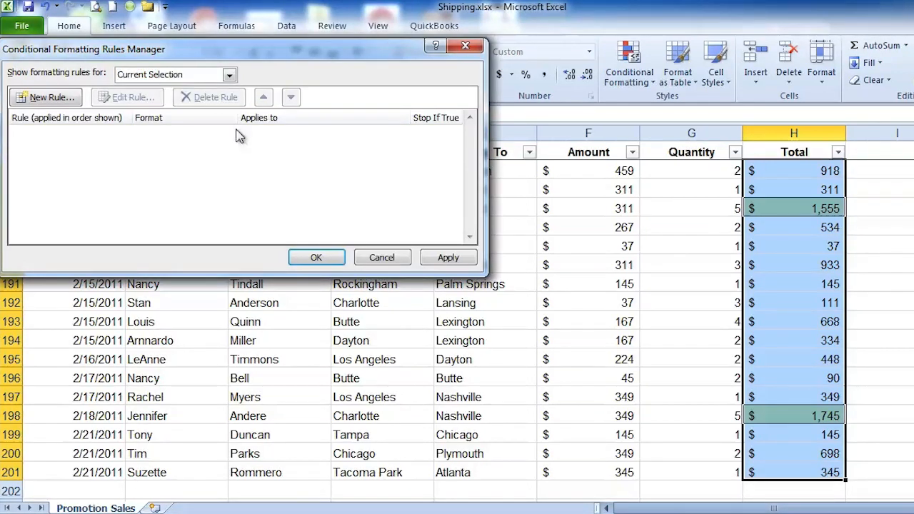
pyautogui.click(316, 257)
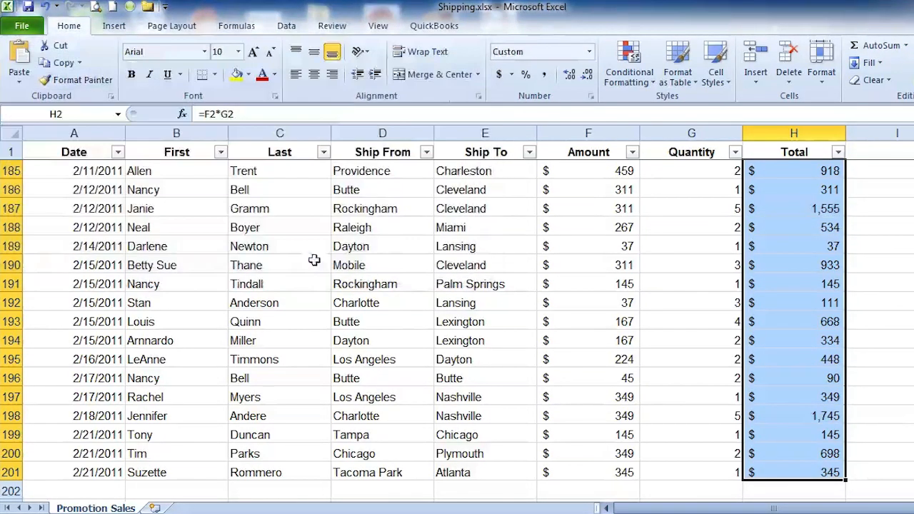
# Step: Check the rows above for leftover highlighting in the Last column and clear the conditional formatting rules from the entire sheet
pyautogui.click(436, 251)
pyautogui.scroll(-5, 438, 251)
pyautogui.scroll(12, 438, 251)
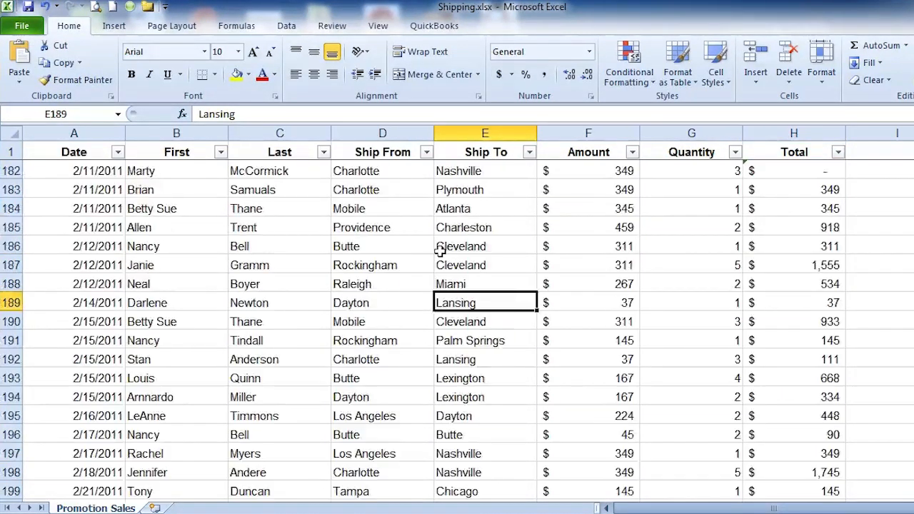
pyautogui.scroll(2, 439, 251)
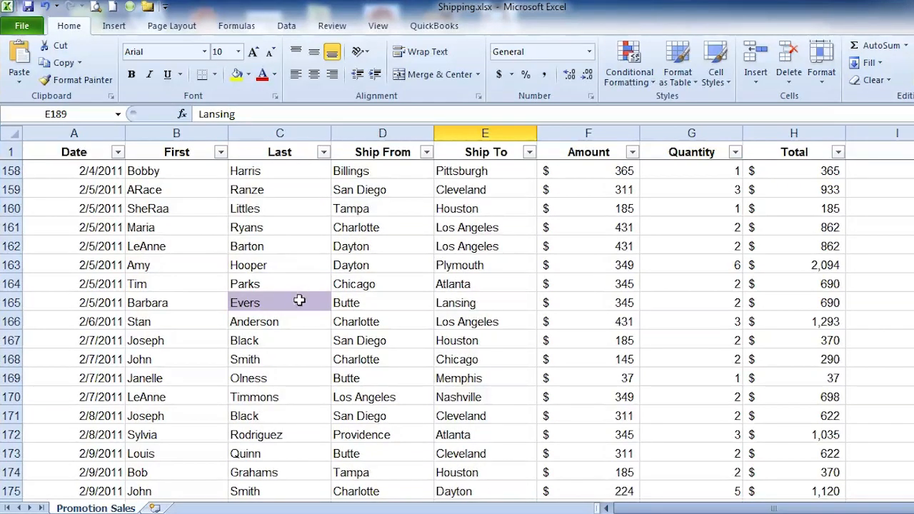
pyautogui.click(312, 277)
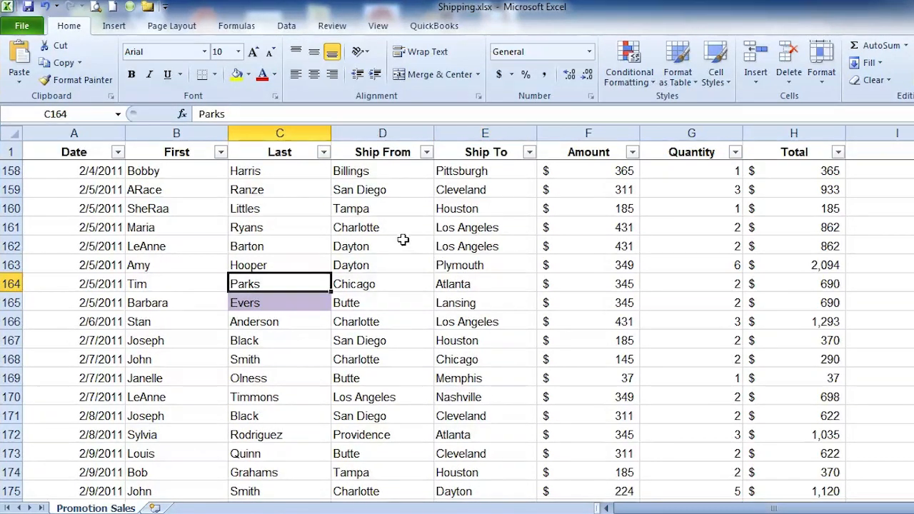
pyautogui.click(647, 74)
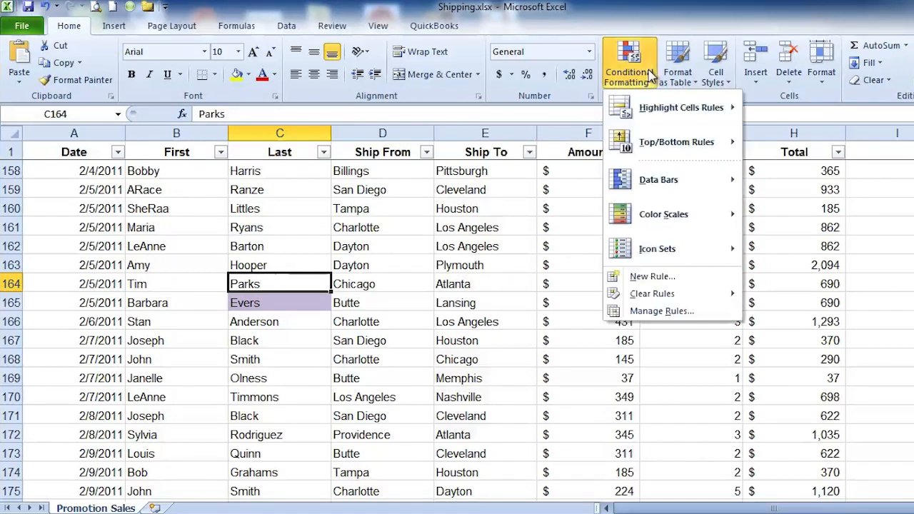
pyautogui.moveTo(666, 299)
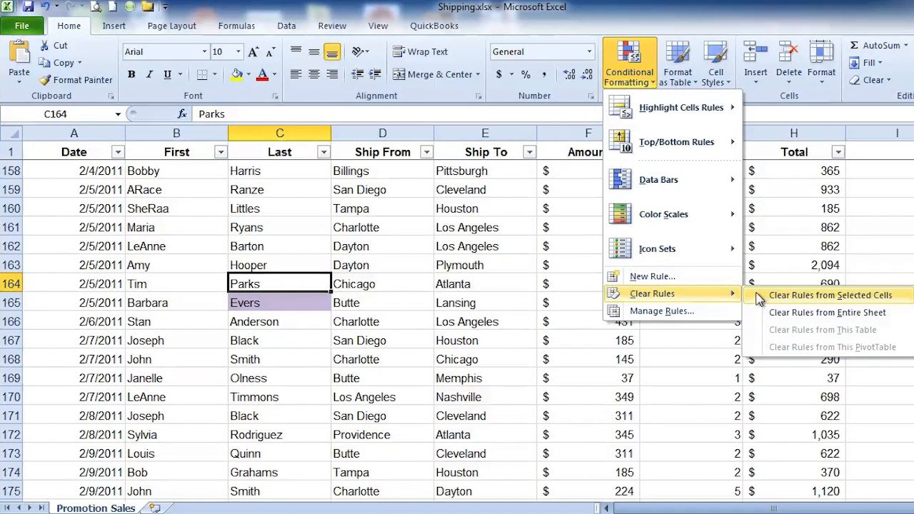
pyautogui.click(805, 314)
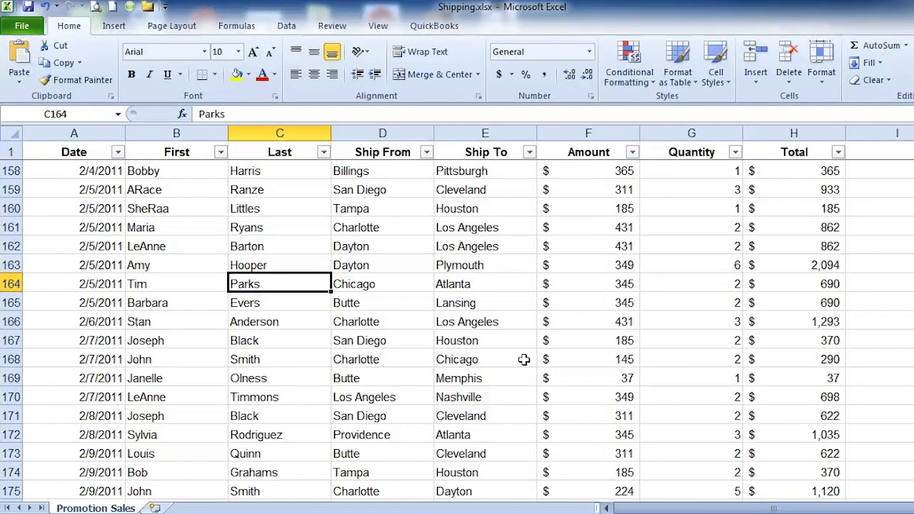